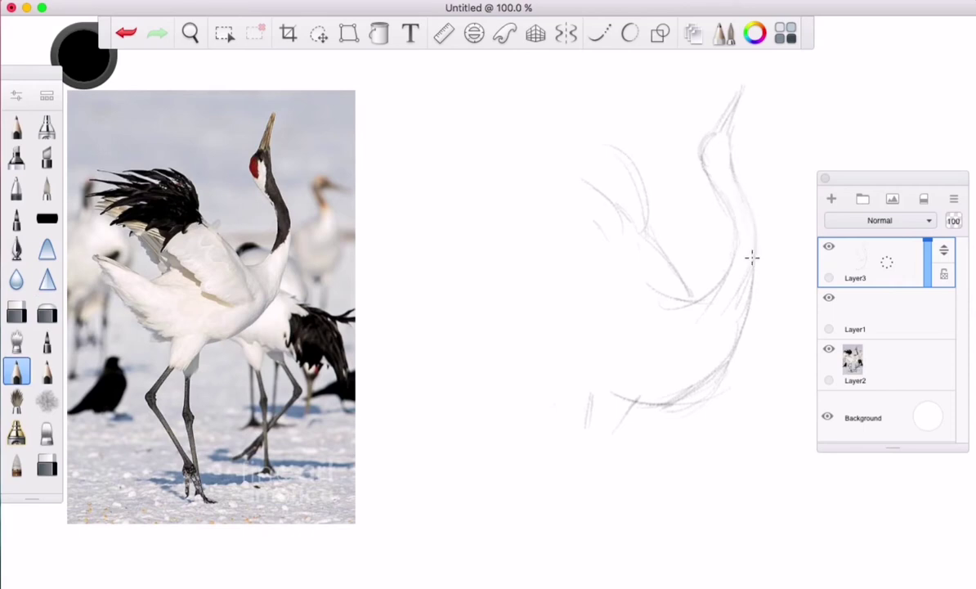
Lasso the belly-end and upper leg strokes of the crane sketch and nudge them slightly towards the chest side.
click(319, 33)
drag(642, 369, 636, 372)
drag(685, 562, 723, 517)
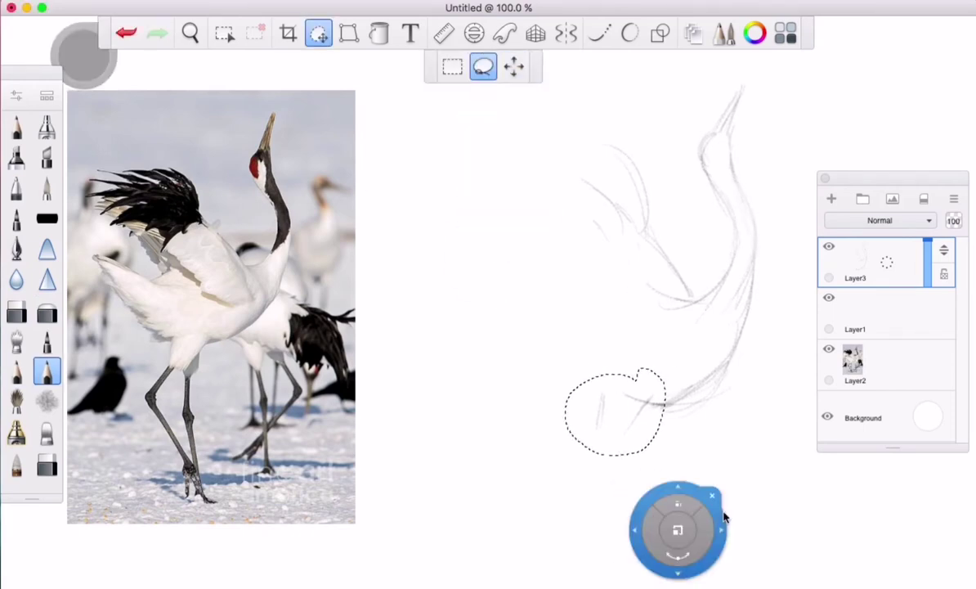
key(super+z)
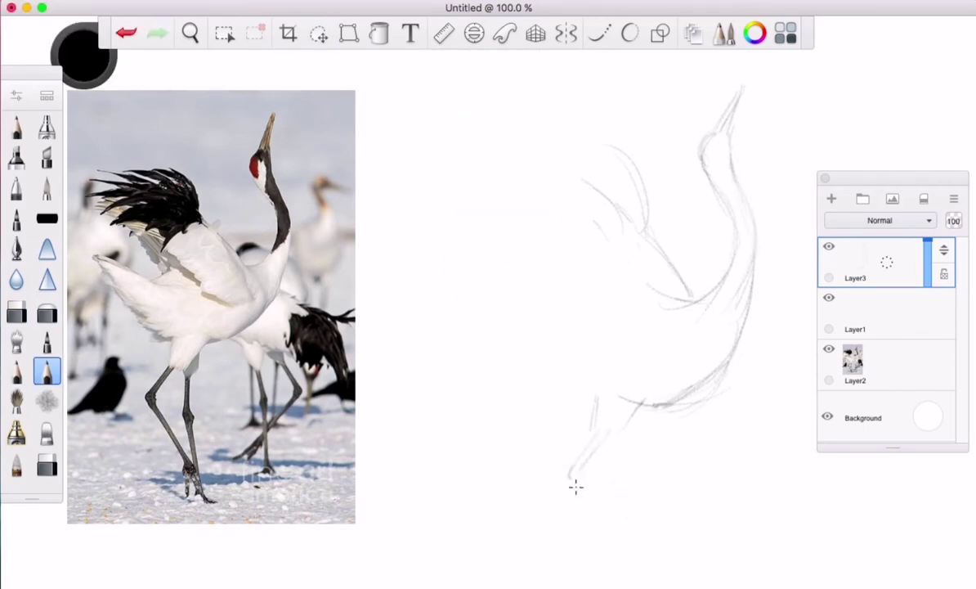
Scale the whole crane sketch down slightly and move it up to make room for the legs and feet.
click(319, 33)
click(514, 65)
mouse_move(687, 384)
mouse_down()
mouse_move(660, 324)
mouse_move(650, 227)
mouse_up()
key(Return)
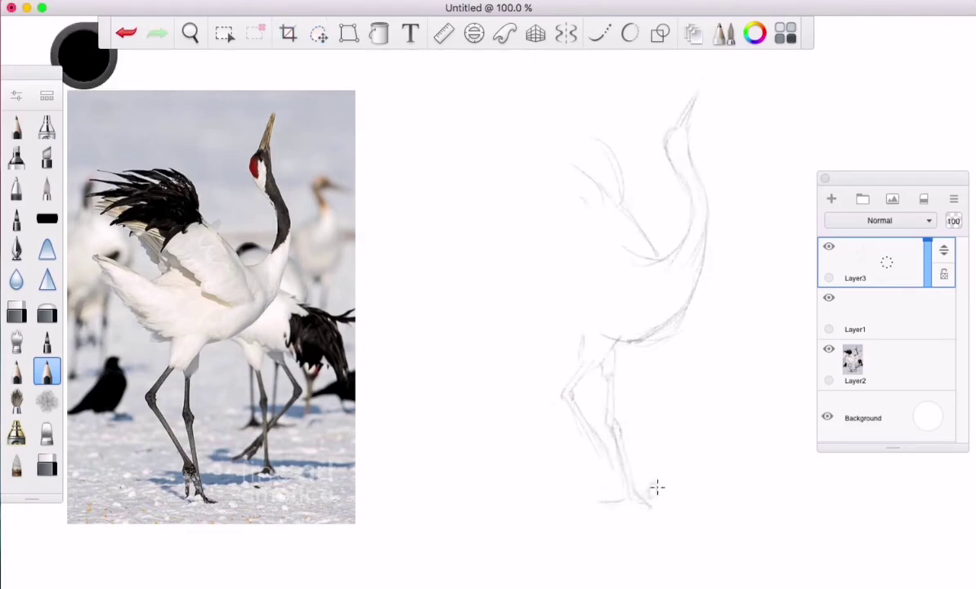
Sketch the raised wing's long feathers sweeping back from the shoulder, plus the lower wing feathers.
drag(543, 131, 609, 176)
drag(519, 147, 619, 189)
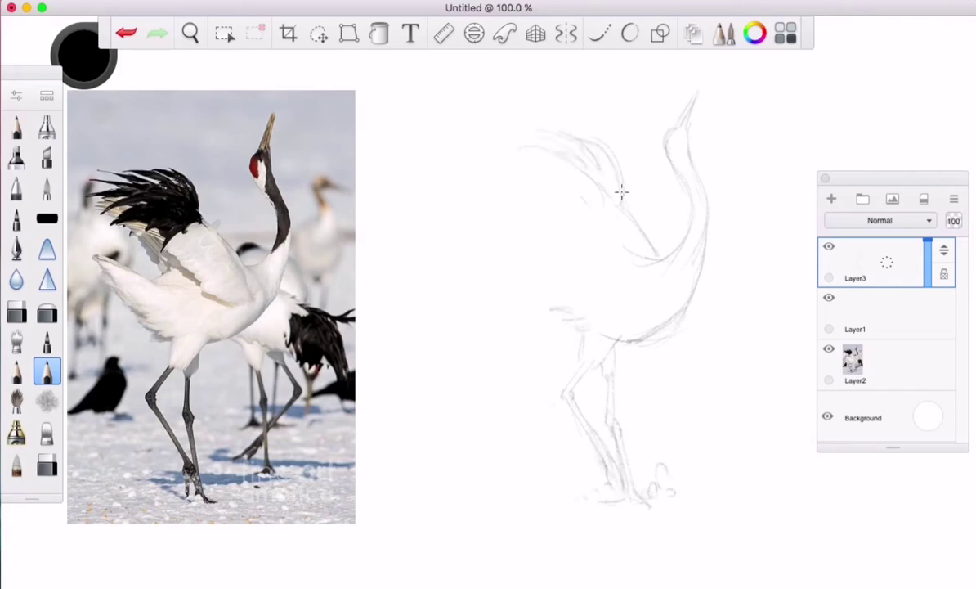
drag(507, 160, 597, 180)
drag(511, 193, 589, 225)
mouse_move(515, 208)
mouse_down()
mouse_move(559, 259)
mouse_move(622, 237)
mouse_move(578, 261)
mouse_move(561, 257)
mouse_up()
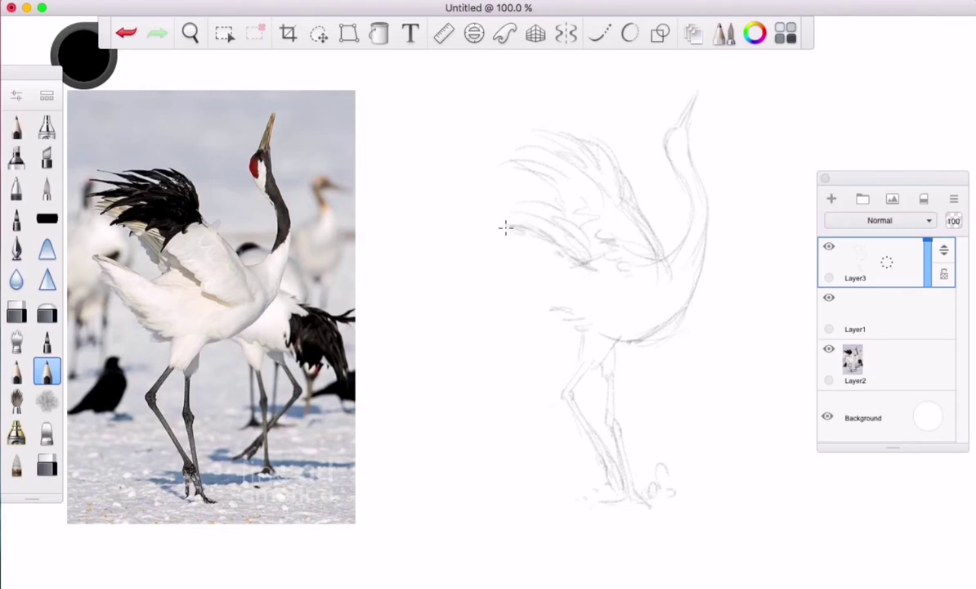
Sketch the ragged tail feathers below the wing and darken the strokes at the wing's shoulder.
drag(506, 228, 558, 305)
key(])
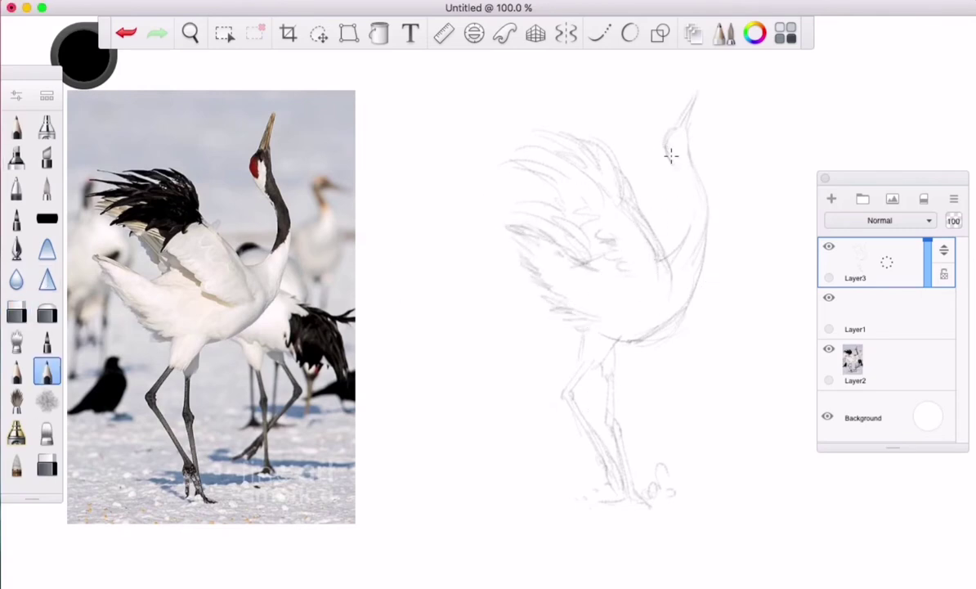
key(e)
drag(618, 201, 595, 190)
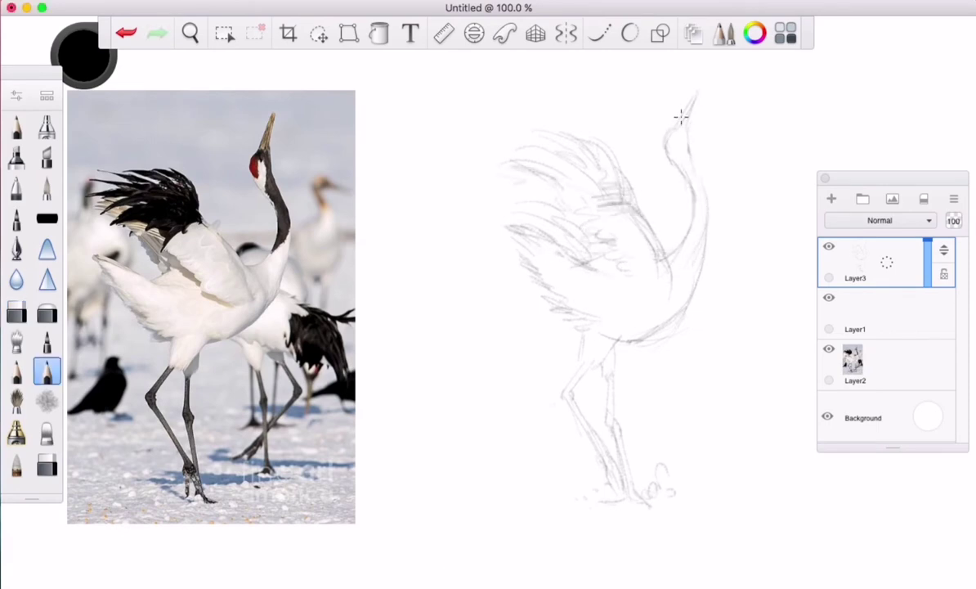
Lasso the crane's head and shift it slightly to refine the join with the beak and neck.
key(m)
mouse_move(680, 117)
mouse_down()
mouse_move(706, 114)
mouse_move(678, 123)
mouse_move(708, 176)
mouse_up()
click(664, 360)
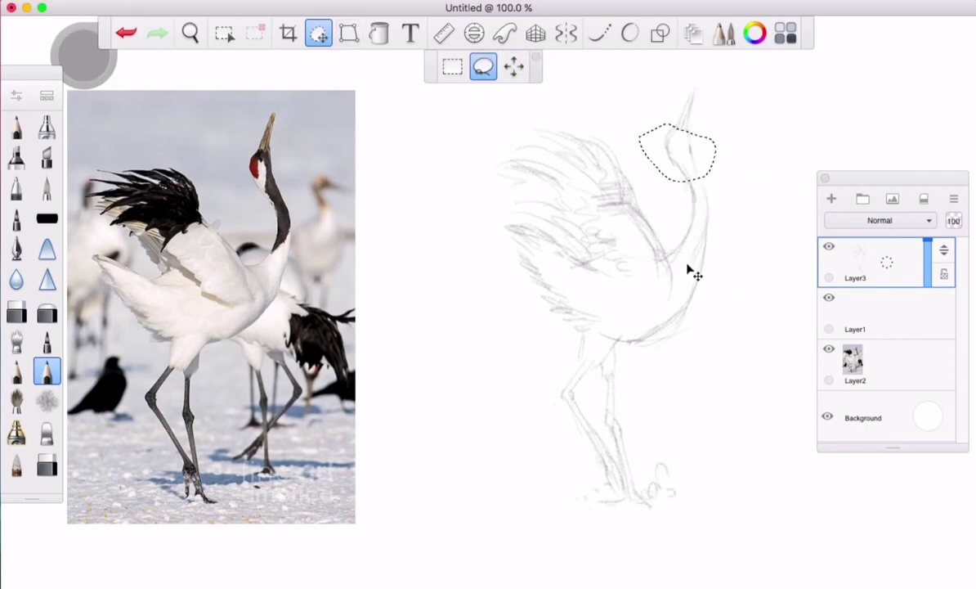
drag(693, 274, 675, 153)
Erase the mismatched head and neck lines and redraw the throat, nape and front of the neck.
key(e)
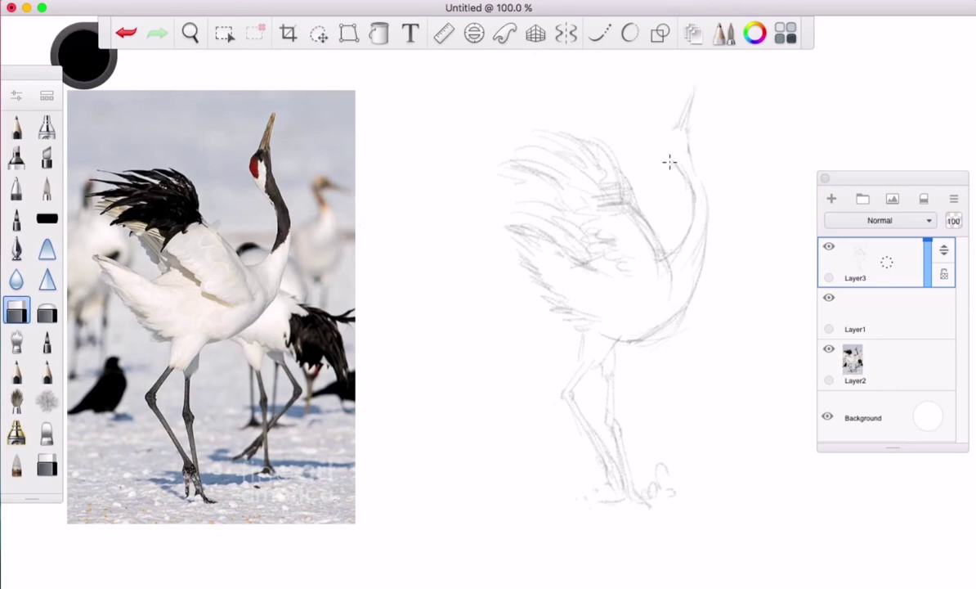
key(e)
key(e)
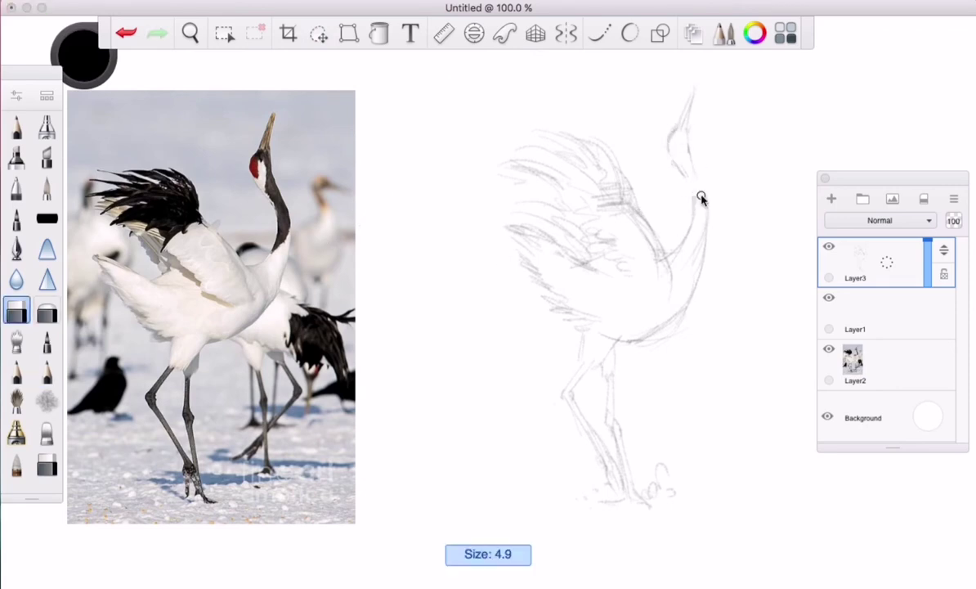
key(e)
drag(708, 202, 701, 252)
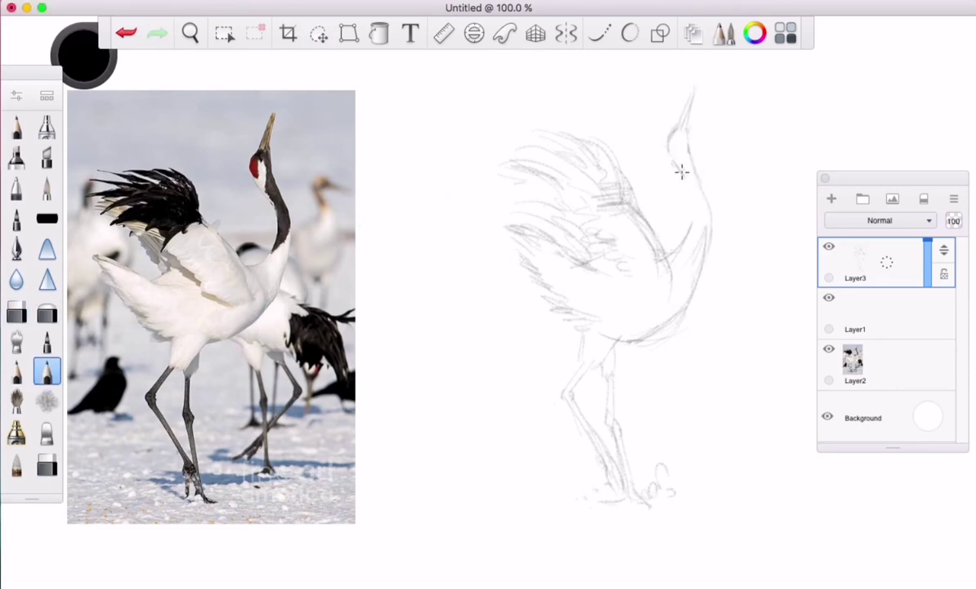
drag(692, 178, 695, 219)
Lasso the tail feathers and move them slightly outwards, away from the body.
click(318, 33)
mouse_move(486, 219)
mouse_down()
mouse_move(619, 332)
mouse_move(482, 225)
mouse_up()
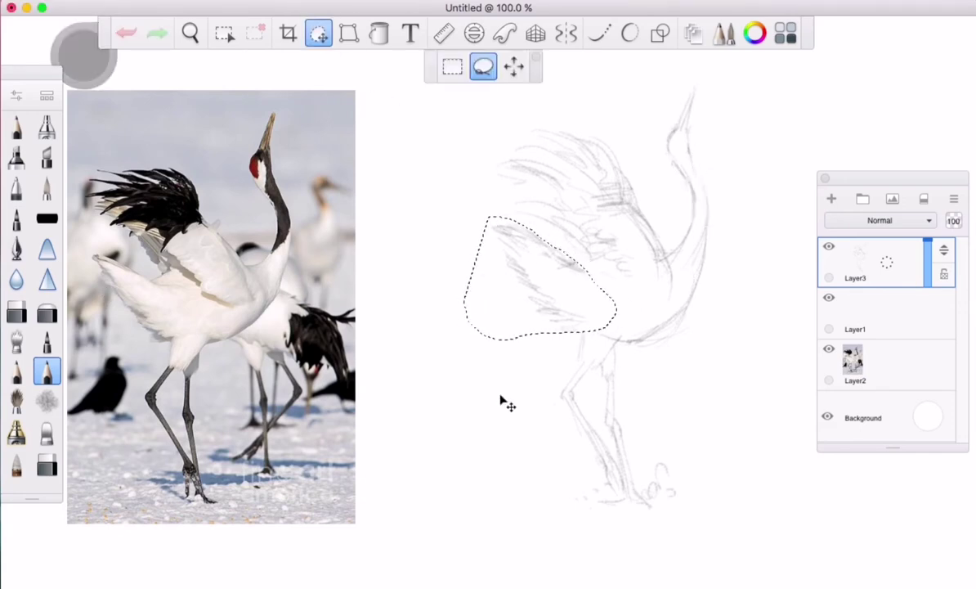
key(ctrl+d)
key(b)
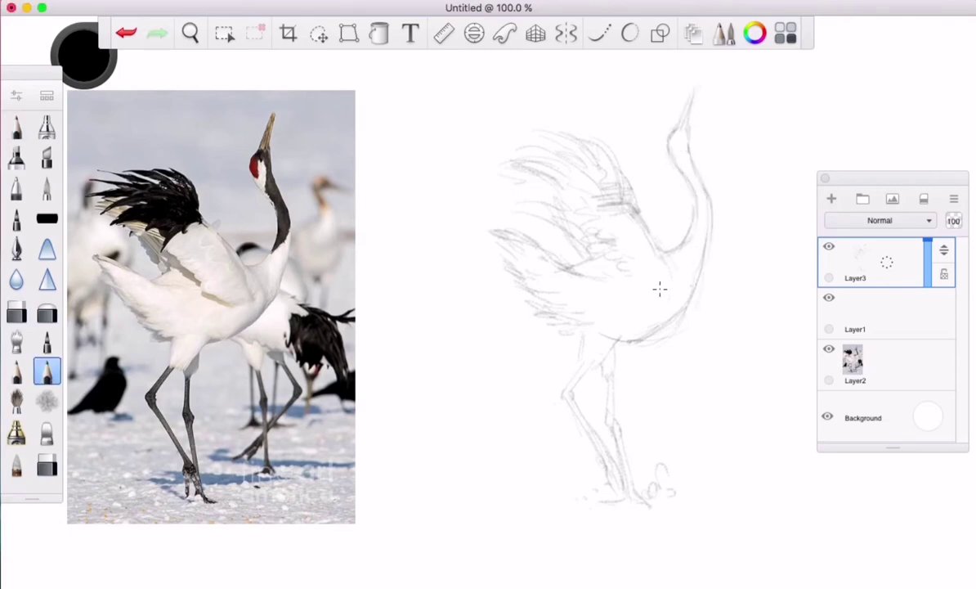
Try to reposition the middle section of the neck with a lasso selection.
key(l)
mouse_move(695, 181)
mouse_down()
mouse_move(704, 251)
mouse_move(664, 184)
mouse_up()
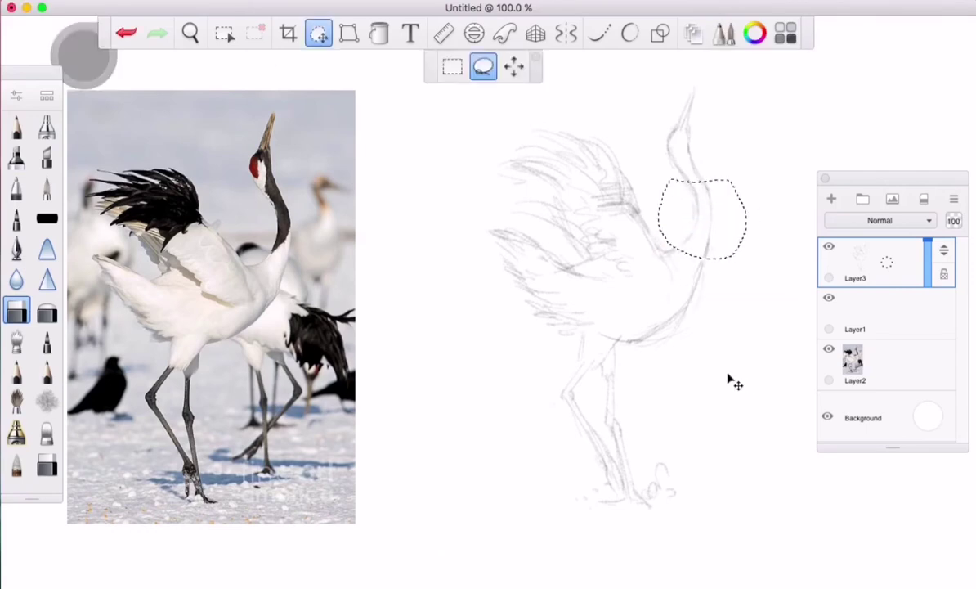
click(736, 383)
drag(747, 338, 692, 265)
click(46, 373)
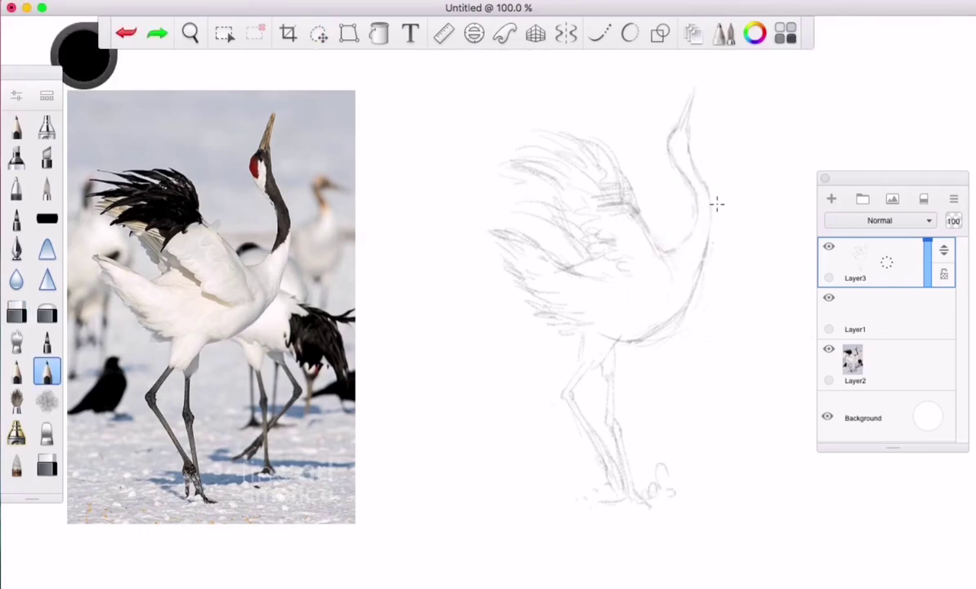
Redraw the neck and chest contour with a fuller curve and erase the stray lines along the belly.
drag(717, 203, 706, 249)
key(e)
mouse_move(629, 344)
mouse_down()
mouse_move(697, 279)
mouse_move(708, 251)
mouse_move(647, 329)
mouse_move(651, 292)
mouse_move(634, 278)
mouse_up()
key(e)
key(super+z)
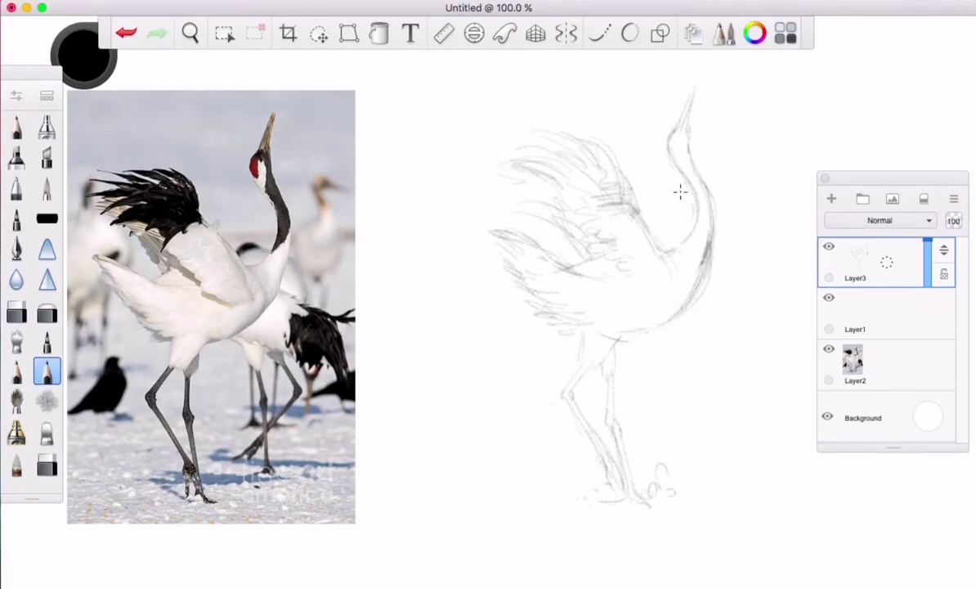
Darken the beak, head and neck contours and shade the lower neck with pencil strokes.
scroll(600, 155, up, 3)
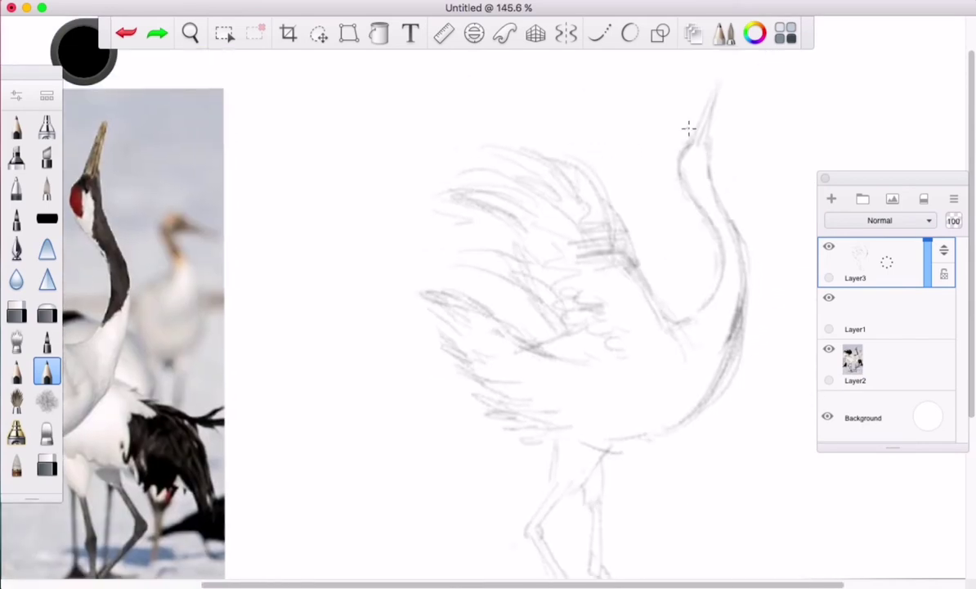
mouse_move(684, 148)
mouse_down()
mouse_move(714, 242)
mouse_move(712, 107)
mouse_up()
mouse_move(699, 205)
mouse_down()
mouse_move(693, 151)
mouse_move(702, 209)
mouse_move(672, 323)
mouse_up()
key(e)
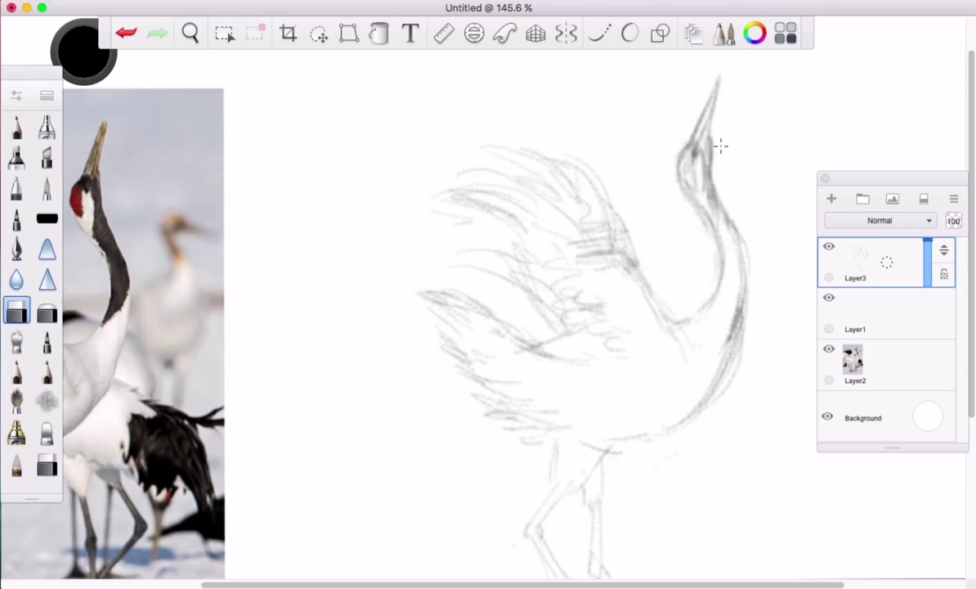
key(e)
mouse_move(691, 200)
mouse_down()
mouse_move(671, 280)
mouse_move(634, 311)
mouse_up()
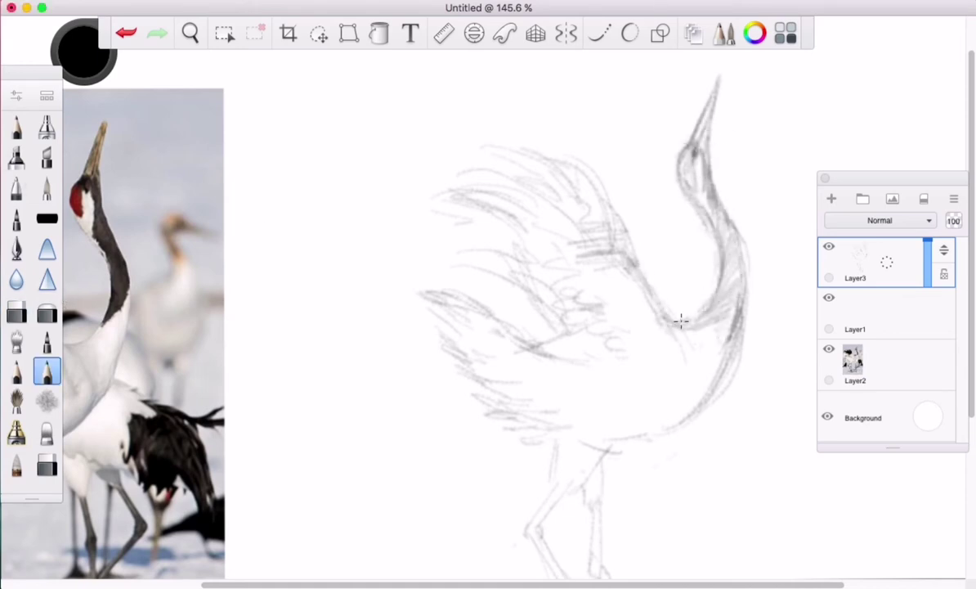
Pick the 4B and 8B pencils from the Fine Art Pencils brush set and reinforce the head and inner neck line.
click(47, 95)
scroll(307, 387, down, 10)
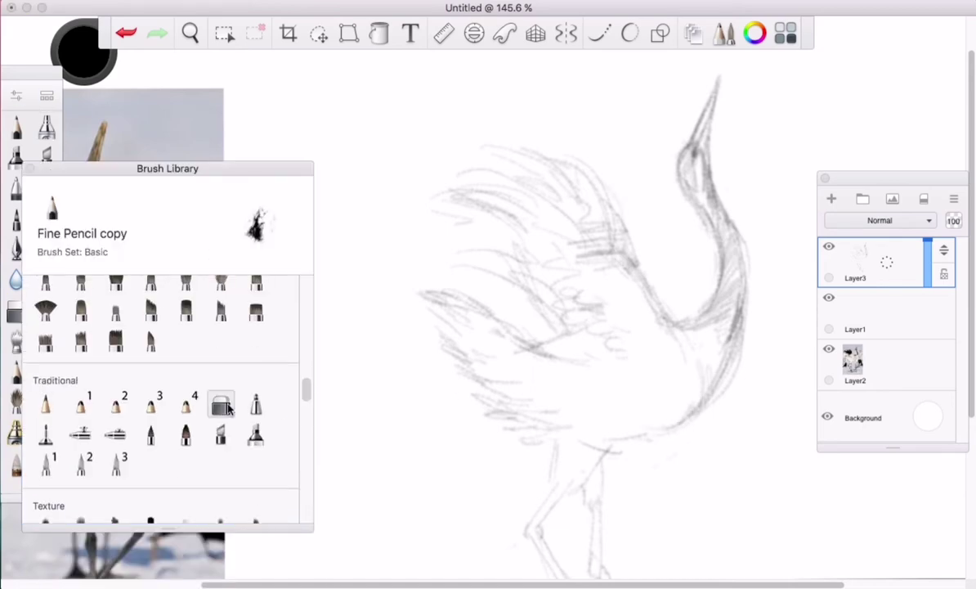
drag(307, 388, 308, 288)
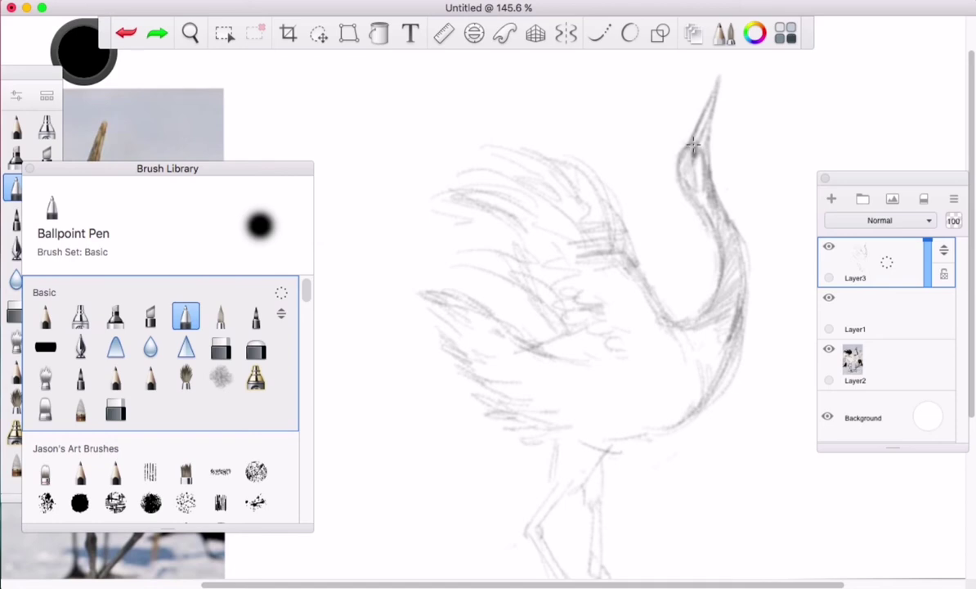
key(e)
click(255, 316)
key(b)
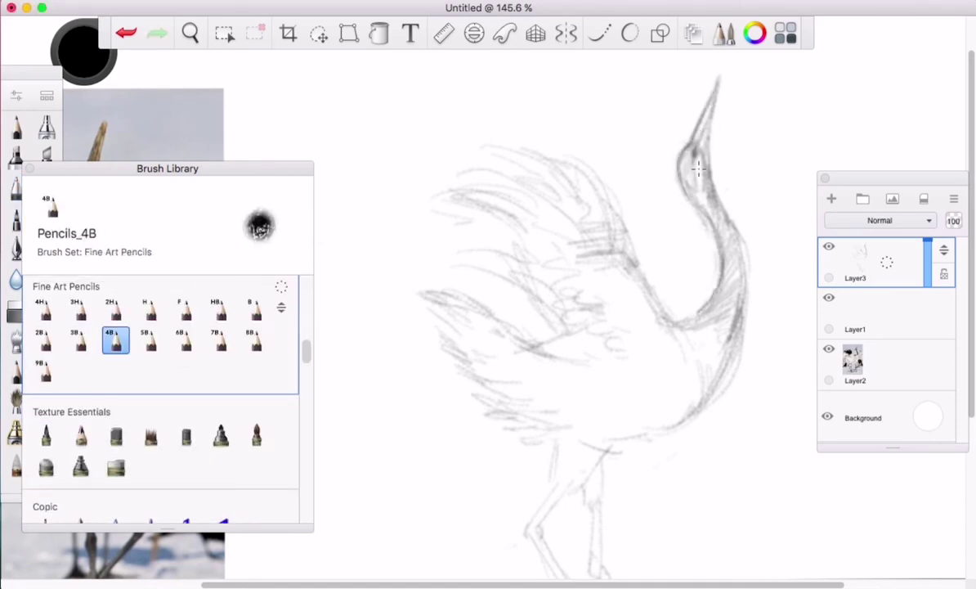
key(b)
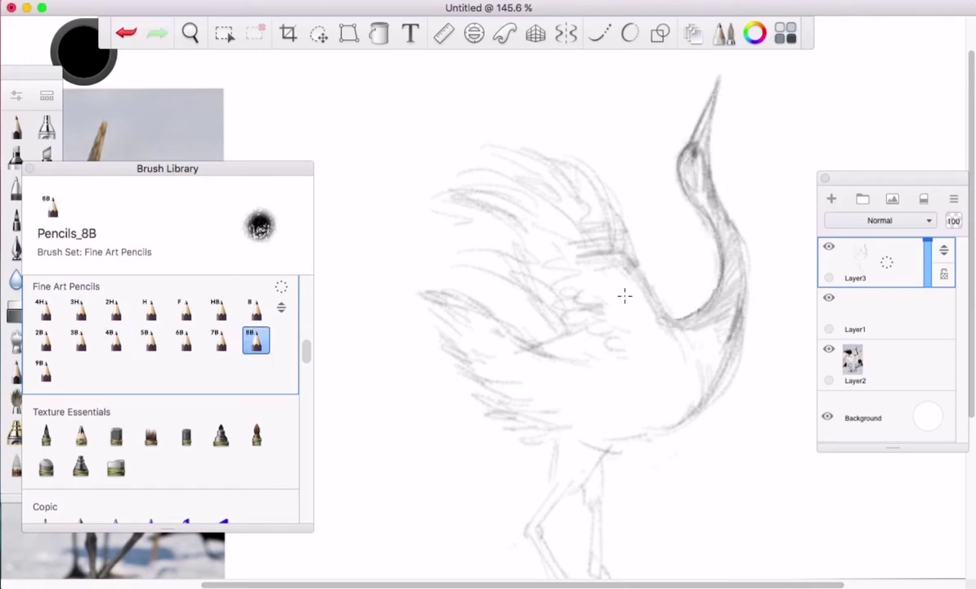
Try broad shading strokes across the crane's body with the Manga Digital Watercolor brush.
key(b)
mouse_move(419, 318)
mouse_down()
mouse_move(520, 388)
mouse_move(632, 410)
mouse_up()
key(ctrl+z)
key(b)
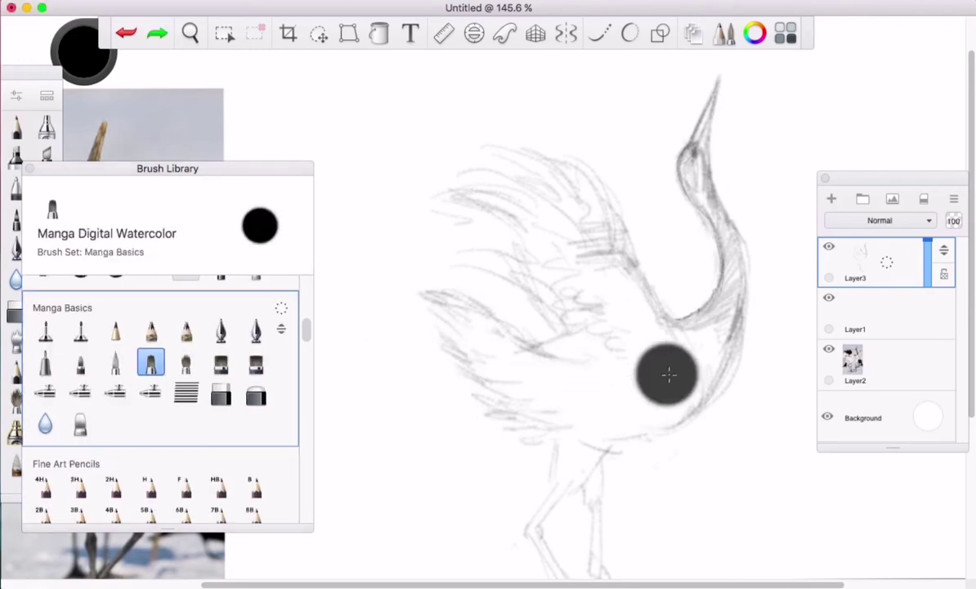
drag(669, 374, 556, 388)
key(ctrl+z)
key(b)
key(b)
key(b)
drag(690, 343, 571, 395)
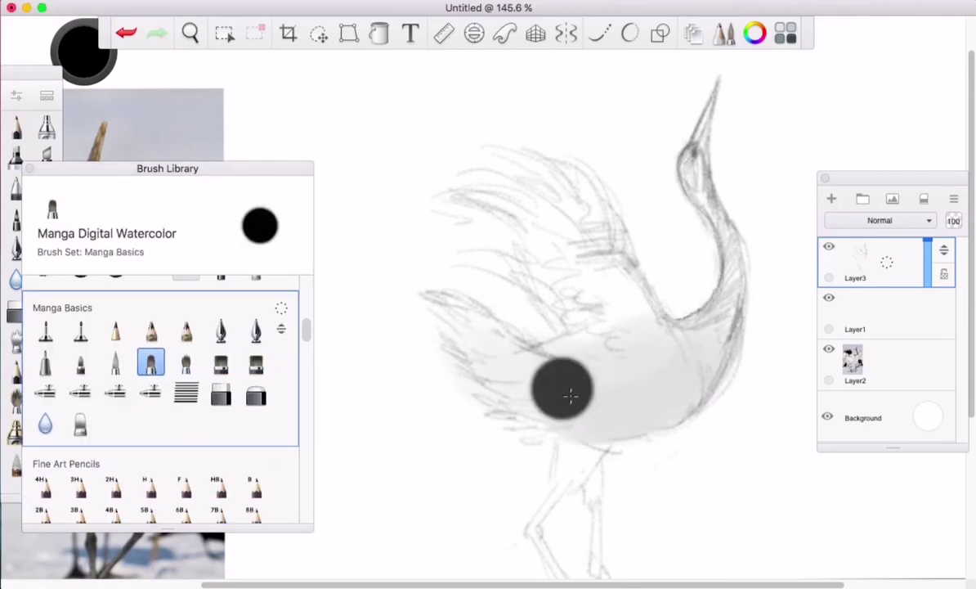
key(ctrl+z)
Remove the test shading from the body and make Layer1 the active layer above the sketch layer.
scroll(570, 395, down, 5)
key(ctrl+b)
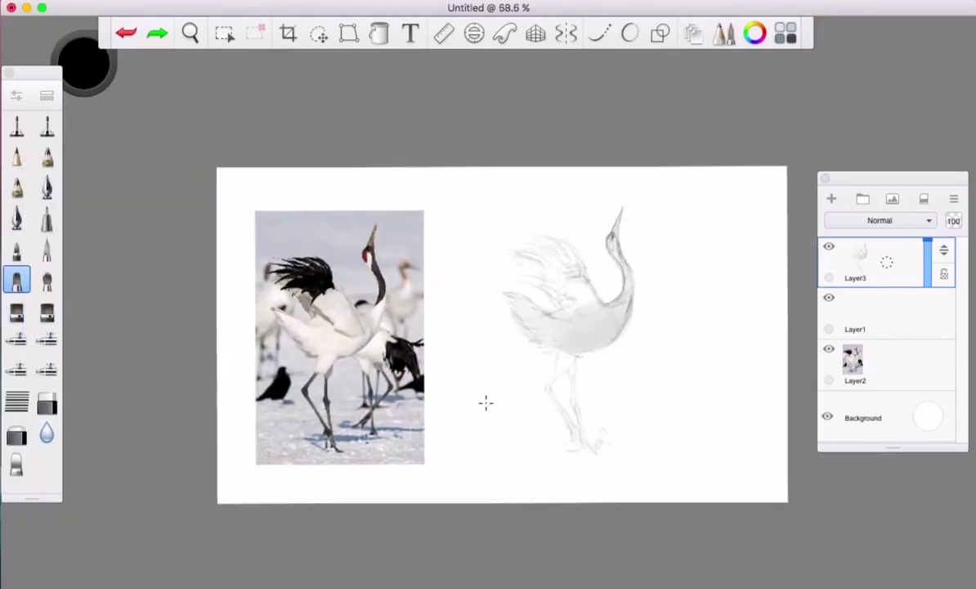
scroll(486, 402, up, 4)
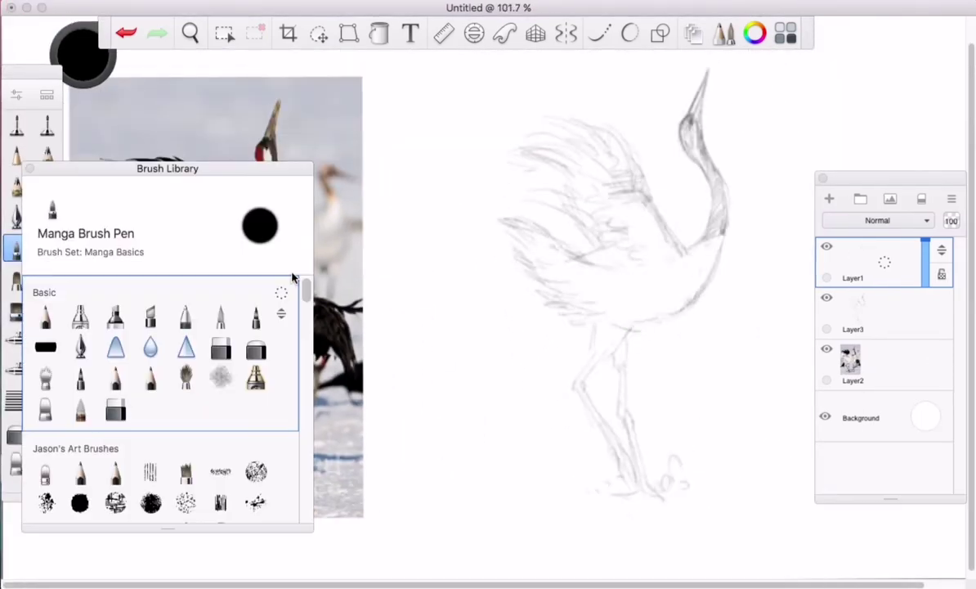
Try the Dream Brush from the Designer set and the Ball Point Pen from the Traditional set.
drag(296, 273, 296, 459)
click(116, 392)
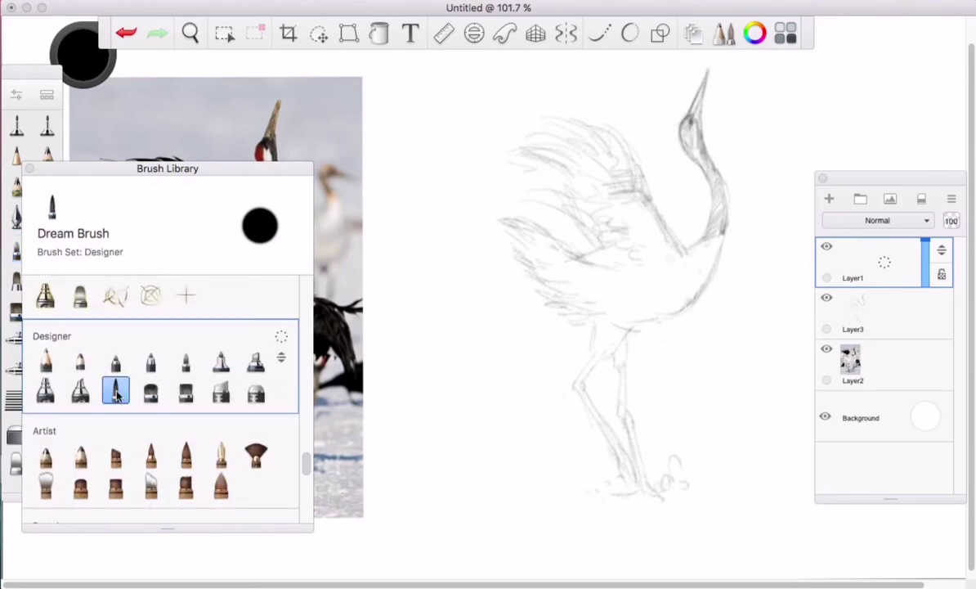
key(ctrl+z)
scroll(164, 392, down, 15)
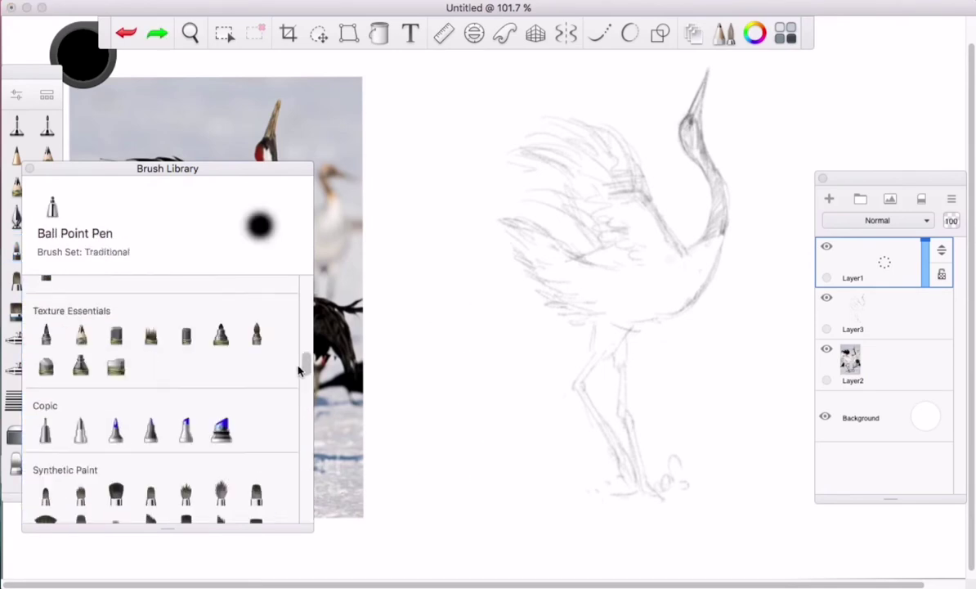
Try several Texture Essentials brushes, including Rough Charcoal and Dusty Airbrush, beside the sketch.
scroll(297, 369, up, 1)
click(256, 365)
click(186, 365)
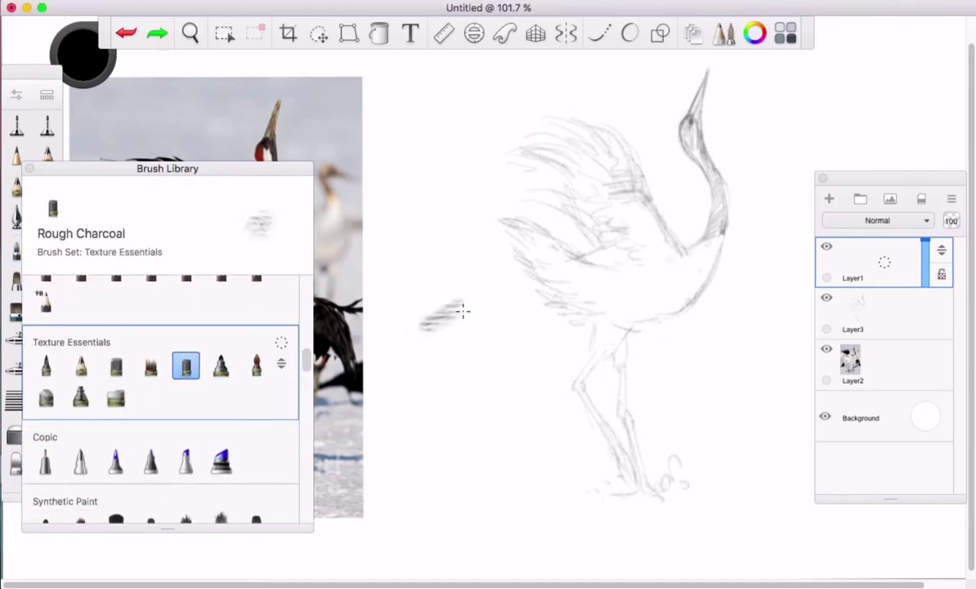
click(81, 365)
click(46, 366)
click(81, 399)
scroll(305, 325, down, 6)
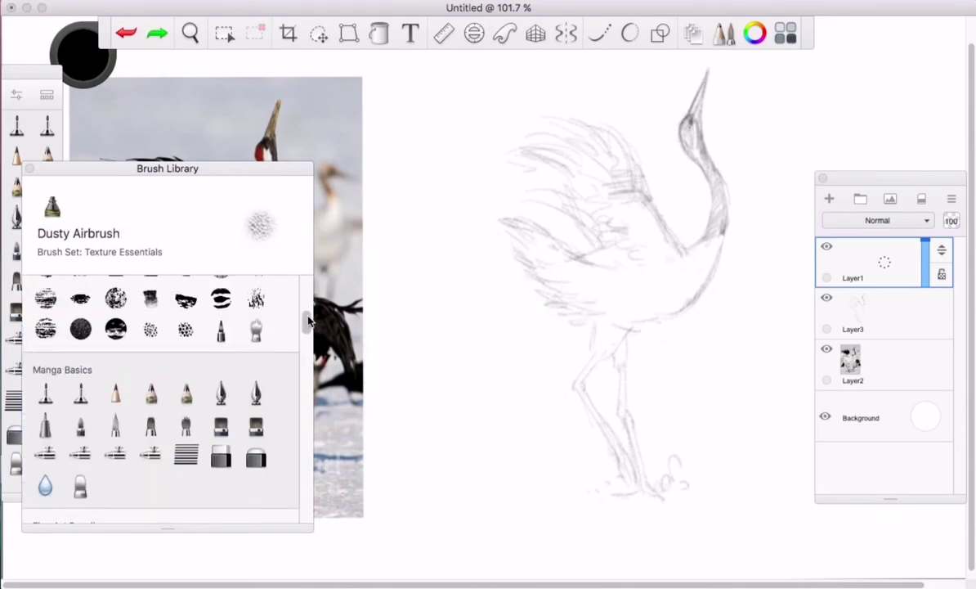
Choose the Impressionistic brush from Jason's Art Brushes and add a copy of it to the Manga Basics set.
click(255, 367)
scroll(255, 368, up, 4)
click(186, 314)
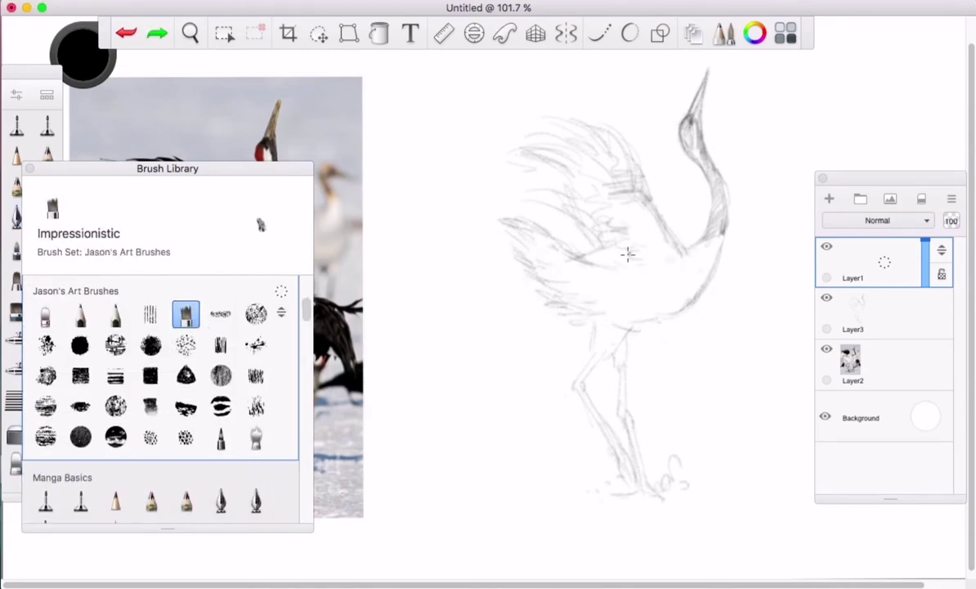
right_click(185, 314)
click(264, 319)
click(29, 169)
scroll(97, 152, up, 3)
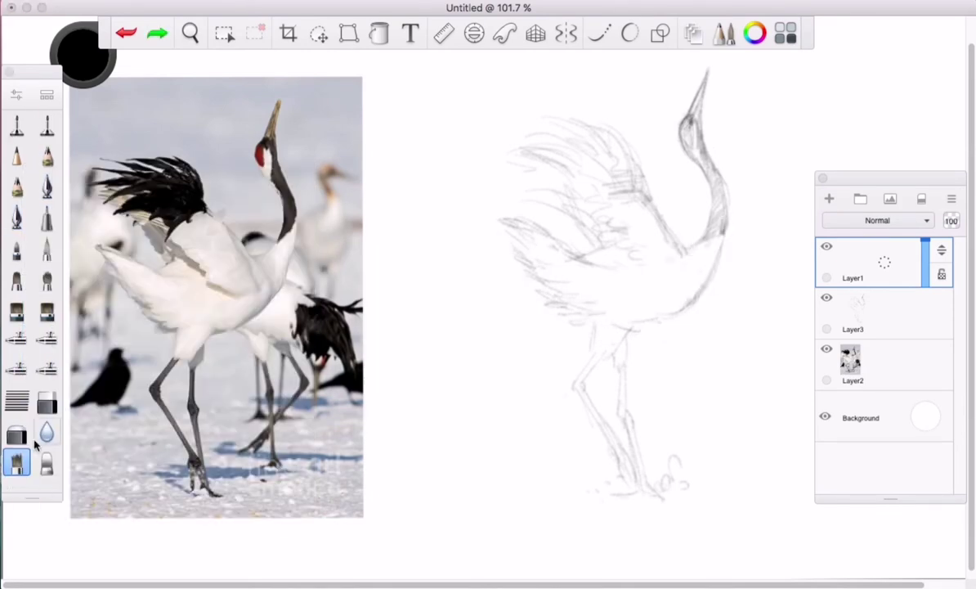
Place the Impressionistic brush copy in the Basic brush palette and change the painting colour to mid grey.
key(cmd+b)
scroll(295, 327, down, 5)
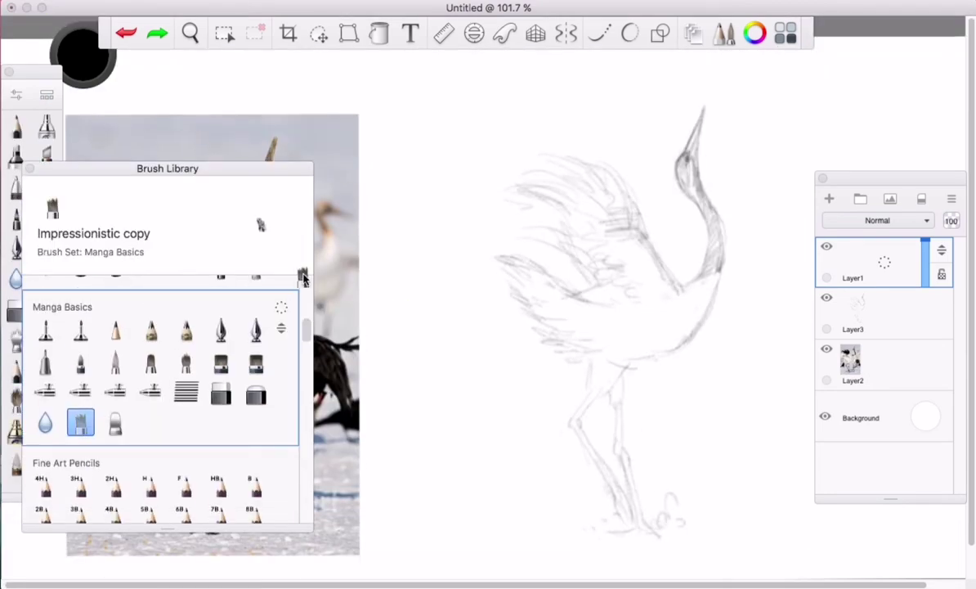
scroll(295, 327, up, 5)
drag(287, 258, 17, 401)
drag(83, 56, 82, 86)
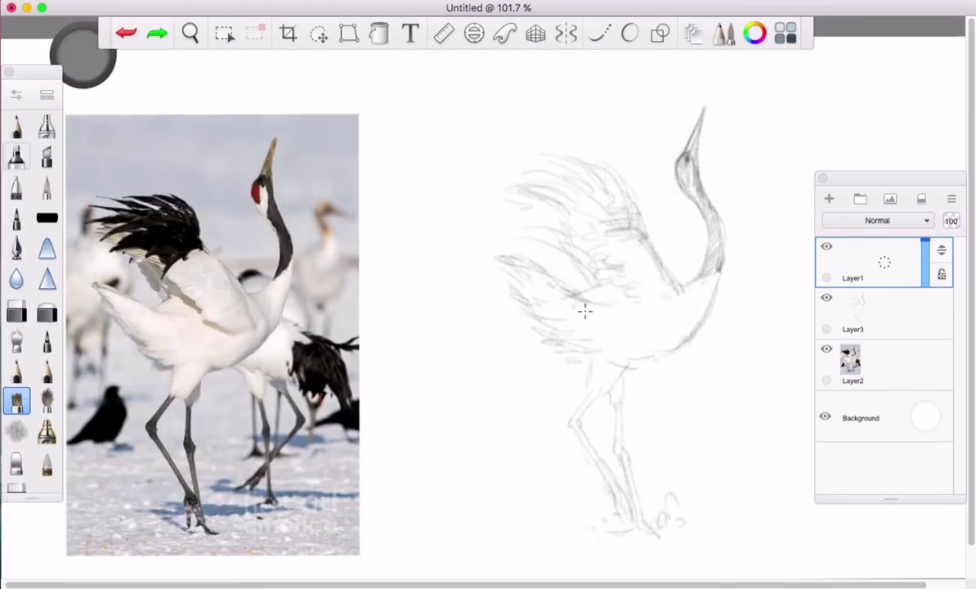
Shade the crane's neck and lower breast contour with mid grey strokes.
drag(564, 233, 601, 243)
drag(705, 282, 711, 242)
mouse_move(706, 292)
mouse_down()
mouse_move(698, 190)
mouse_move(718, 268)
mouse_move(698, 282)
mouse_move(676, 350)
mouse_move(724, 284)
mouse_move(712, 291)
mouse_move(732, 254)
mouse_move(658, 350)
mouse_up()
key(super+z)
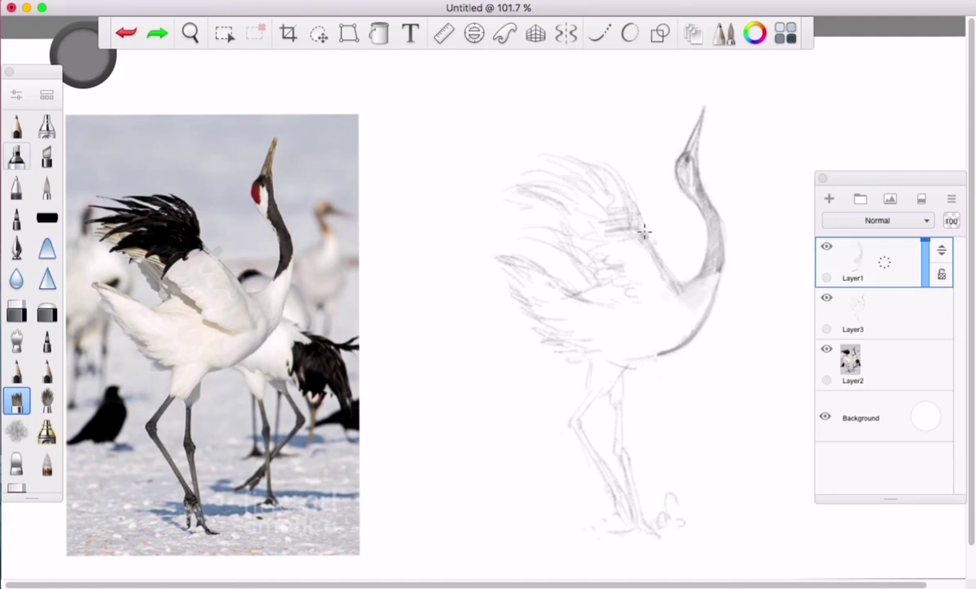
Paint the raised wing's feathers in mid grey, and shade the inner wing and tail feathers in a lighter grey.
mouse_move(644, 232)
mouse_down()
mouse_move(629, 262)
mouse_move(590, 161)
mouse_move(608, 196)
mouse_move(525, 193)
mouse_move(540, 207)
mouse_move(515, 210)
mouse_move(585, 214)
mouse_move(585, 175)
mouse_move(564, 205)
mouse_up()
drag(82, 53, 81, 42)
mouse_move(504, 263)
mouse_down()
mouse_move(566, 342)
mouse_move(533, 297)
mouse_move(560, 336)
mouse_move(567, 295)
mouse_move(594, 306)
mouse_move(513, 271)
mouse_move(594, 291)
mouse_move(591, 251)
mouse_move(644, 293)
mouse_move(664, 282)
mouse_move(605, 278)
mouse_up()
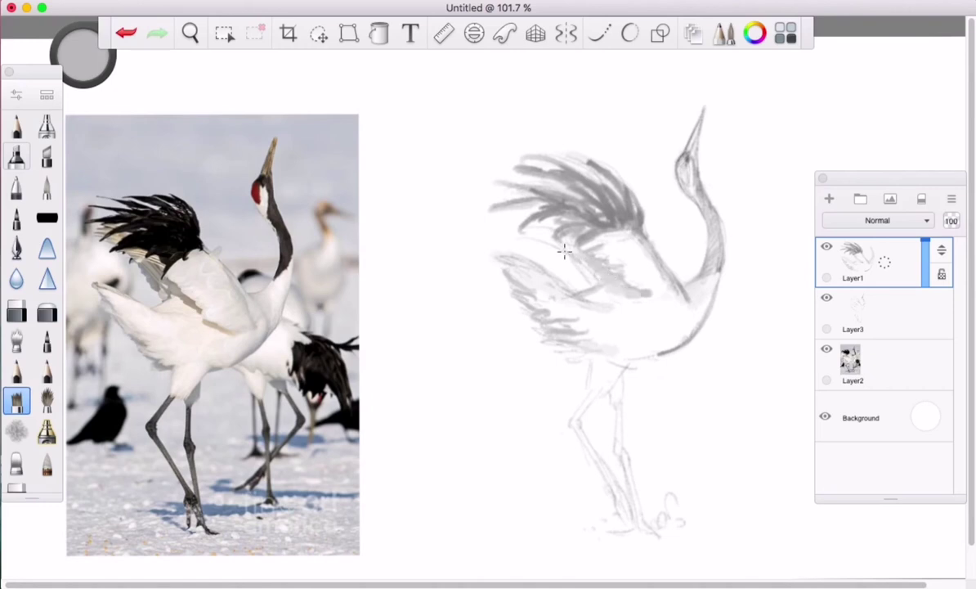
key(])
drag(549, 234, 524, 221)
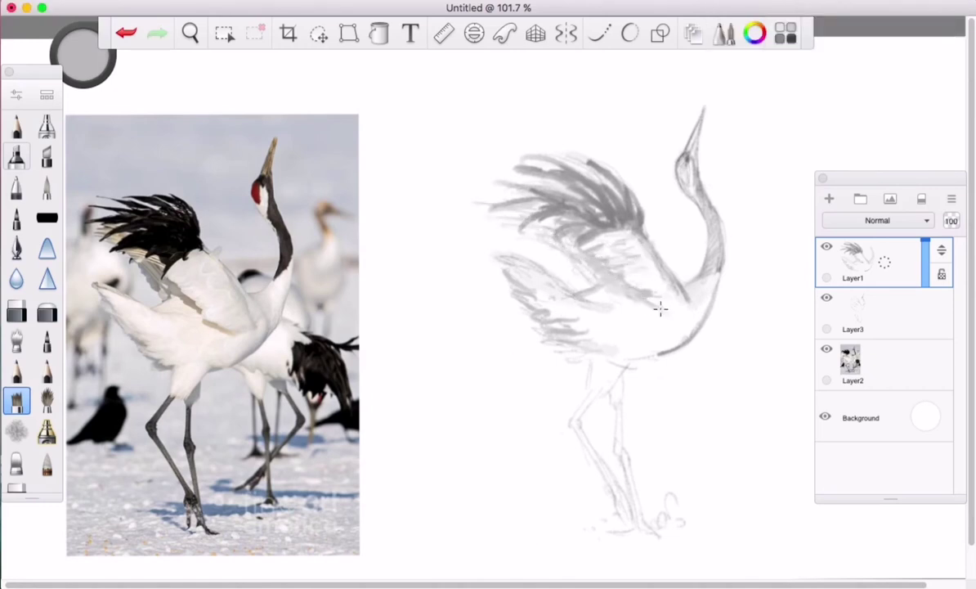
Shade the crane's breast, belly and neck base with soft strokes in a paler grey.
mouse_move(704, 313)
mouse_down()
mouse_move(667, 347)
mouse_move(597, 353)
mouse_up()
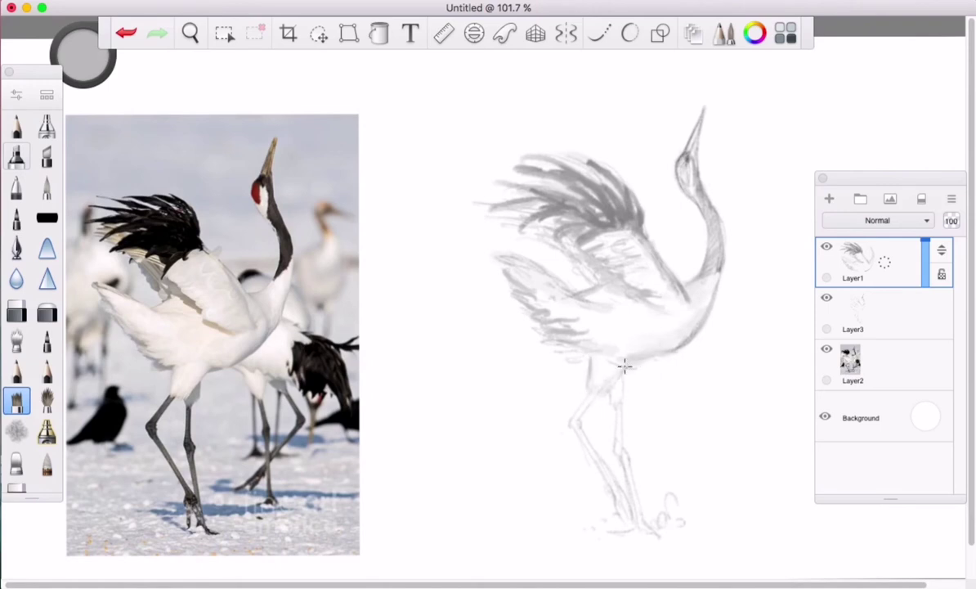
key(super+z)
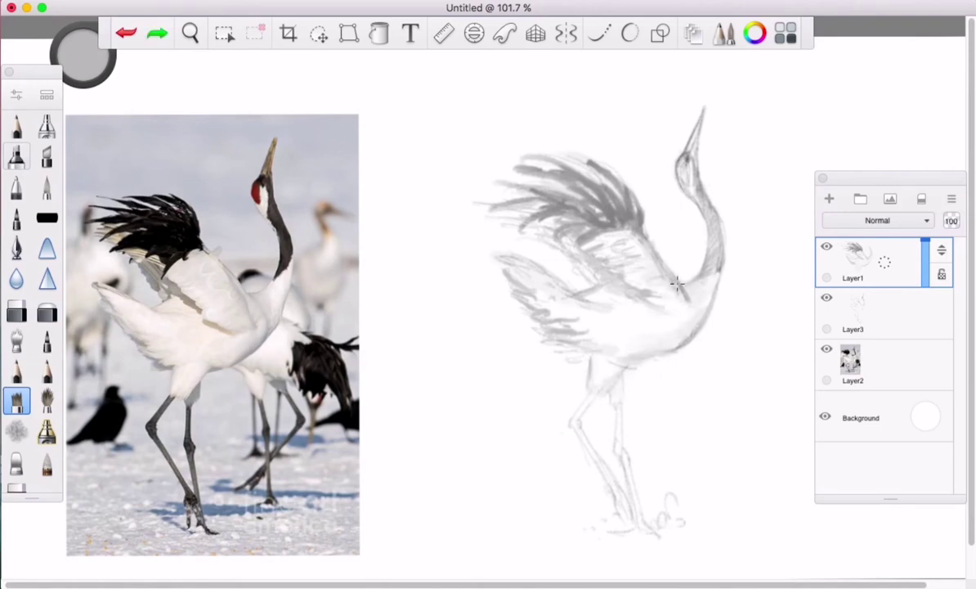
key(super+z)
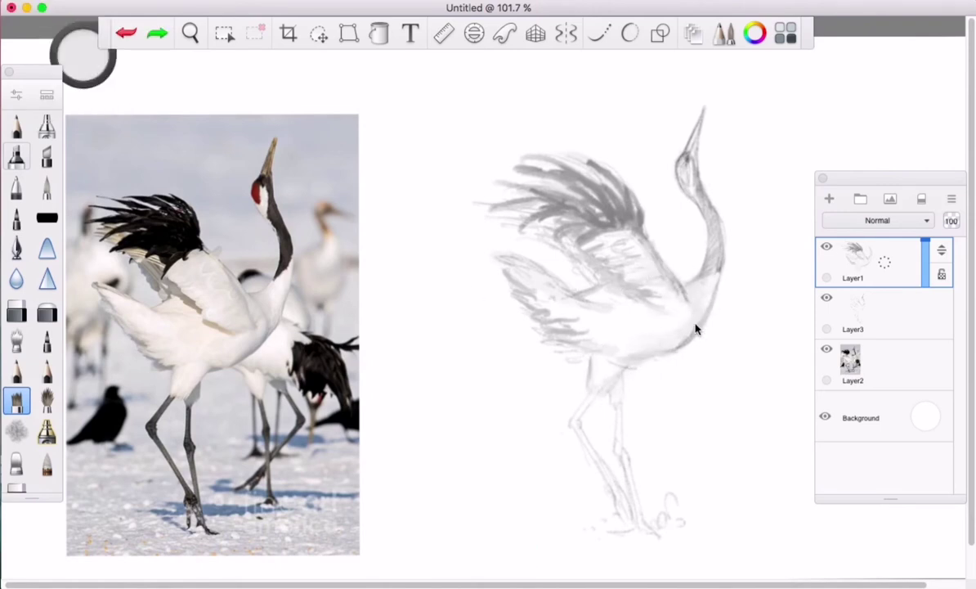
key(super+shift+z)
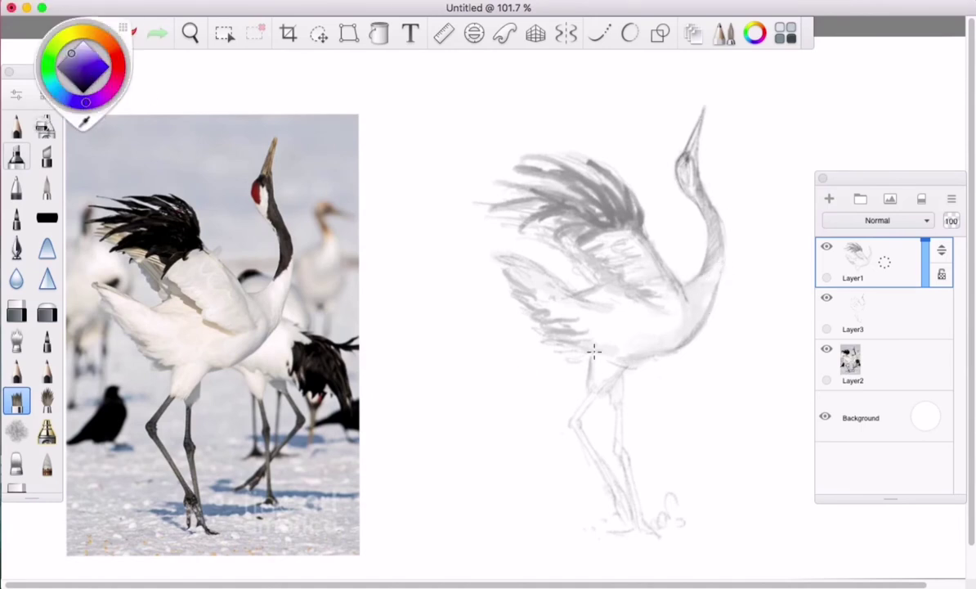
Paint light grey shading along the thighs and upper parts of both legs.
drag(573, 421, 591, 367)
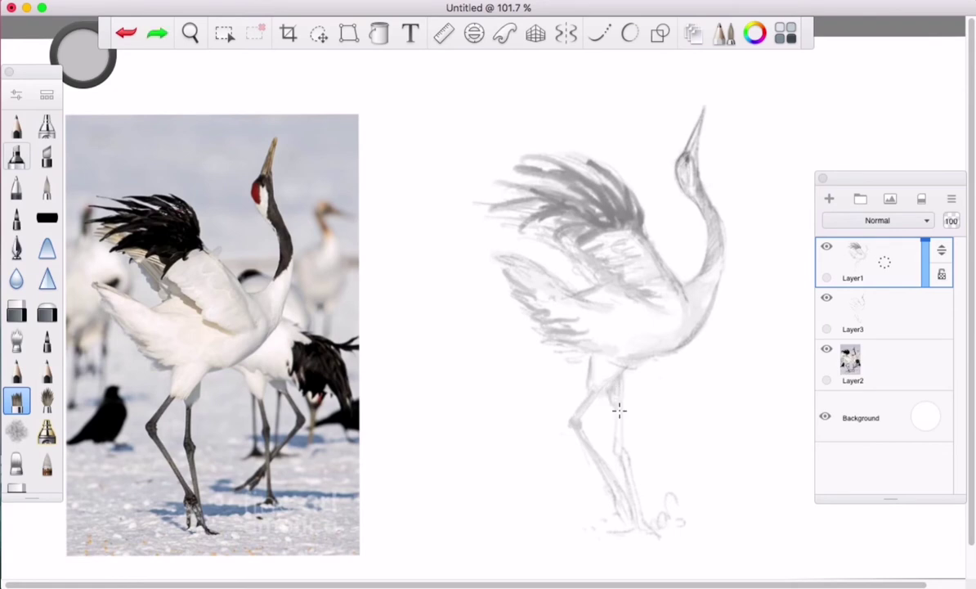
key(super+z)
key(super+shift+z)
Shade the lower legs with the bristle brush and paint light grey ripples and splash drops around the feet.
key(e)
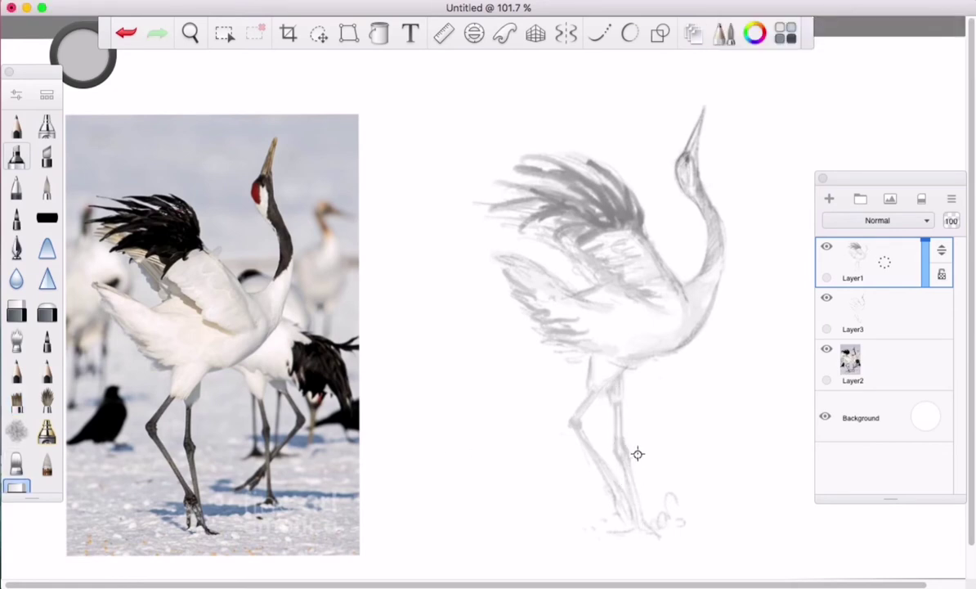
click(16, 401)
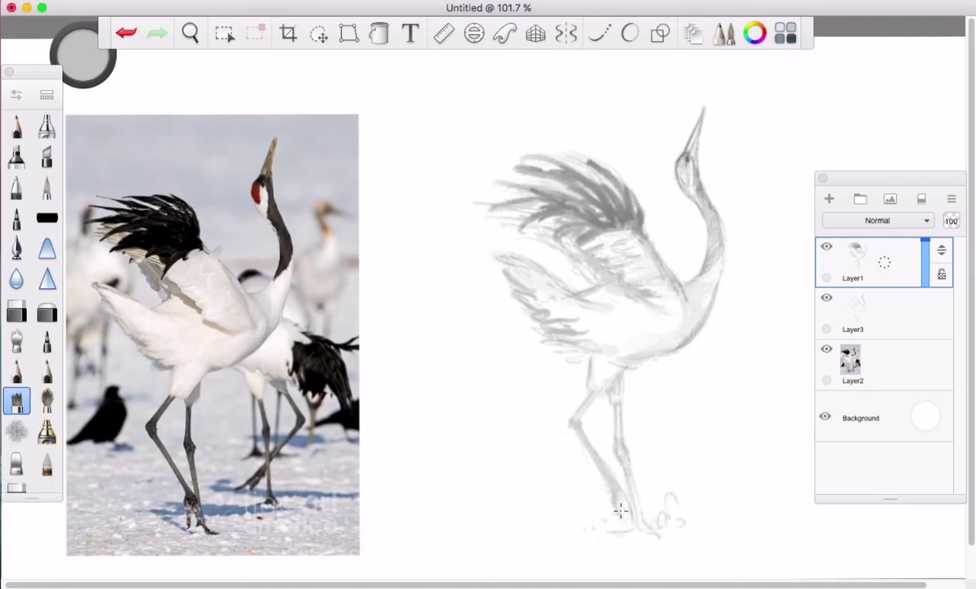
mouse_move(621, 488)
mouse_down()
mouse_move(612, 532)
mouse_move(690, 518)
mouse_move(655, 507)
mouse_move(673, 482)
mouse_move(560, 531)
mouse_move(675, 548)
mouse_move(644, 529)
mouse_move(710, 527)
mouse_up()
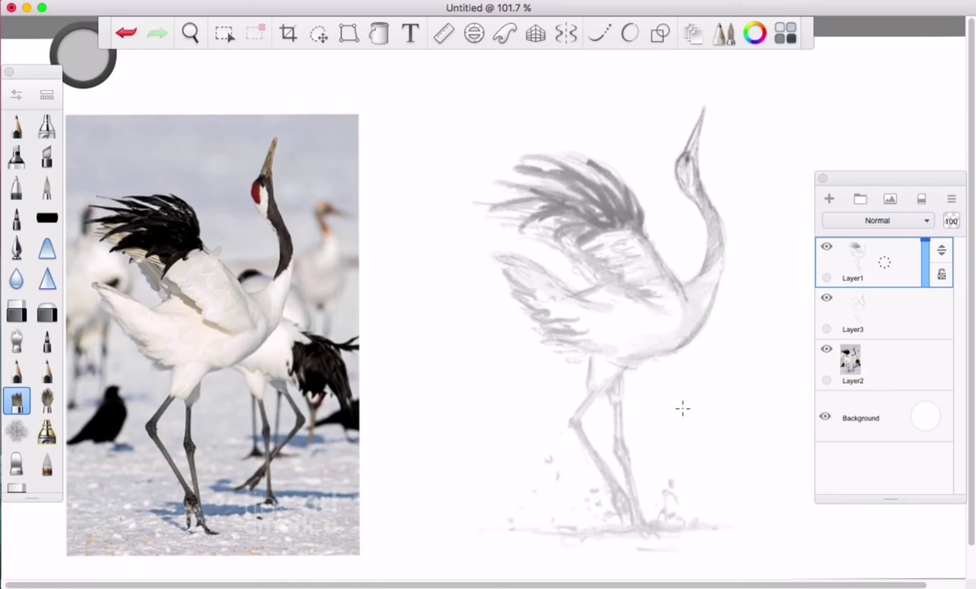
key(super+z)
Add a new layer and paint dark grey feather strokes over the raised wing.
mouse_move(82, 53)
mouse_down()
mouse_move(65, 54)
mouse_move(81, 70)
mouse_up()
key(super+shift+n)
mouse_move(632, 222)
mouse_down()
mouse_move(605, 167)
mouse_move(629, 179)
mouse_move(572, 154)
mouse_move(602, 174)
mouse_move(544, 161)
mouse_move(558, 188)
mouse_move(516, 185)
mouse_move(542, 189)
mouse_move(516, 227)
mouse_move(615, 214)
mouse_up()
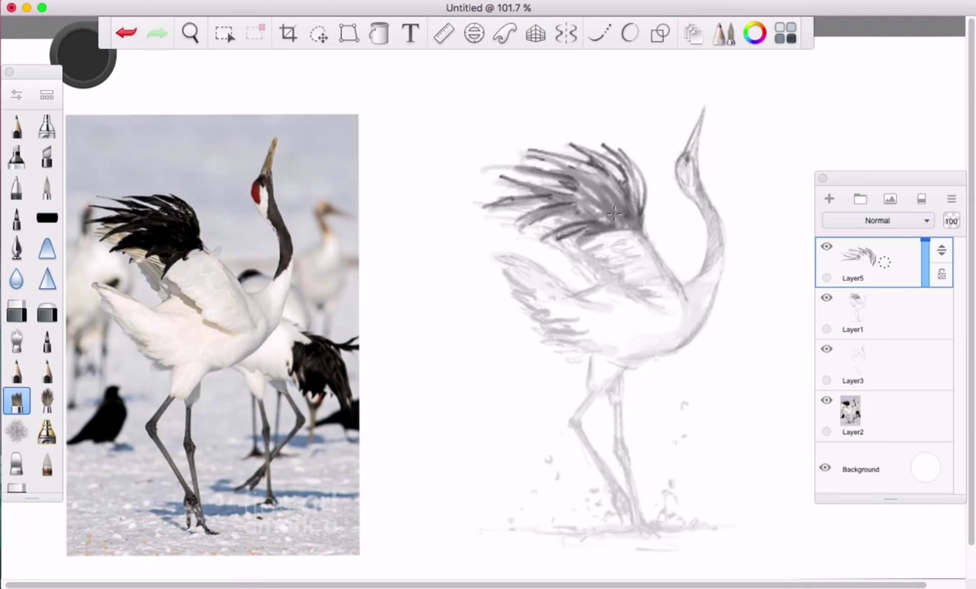
Shade the inner wing below the dark feathers on Layer1 with a lighter grey.
click(859, 314)
drag(82, 53, 90, 47)
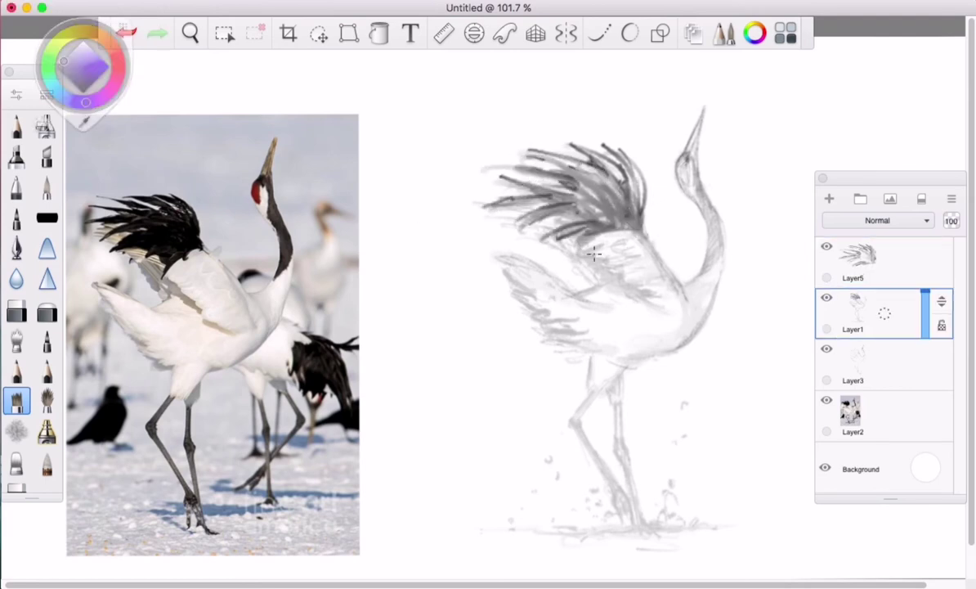
key(e)
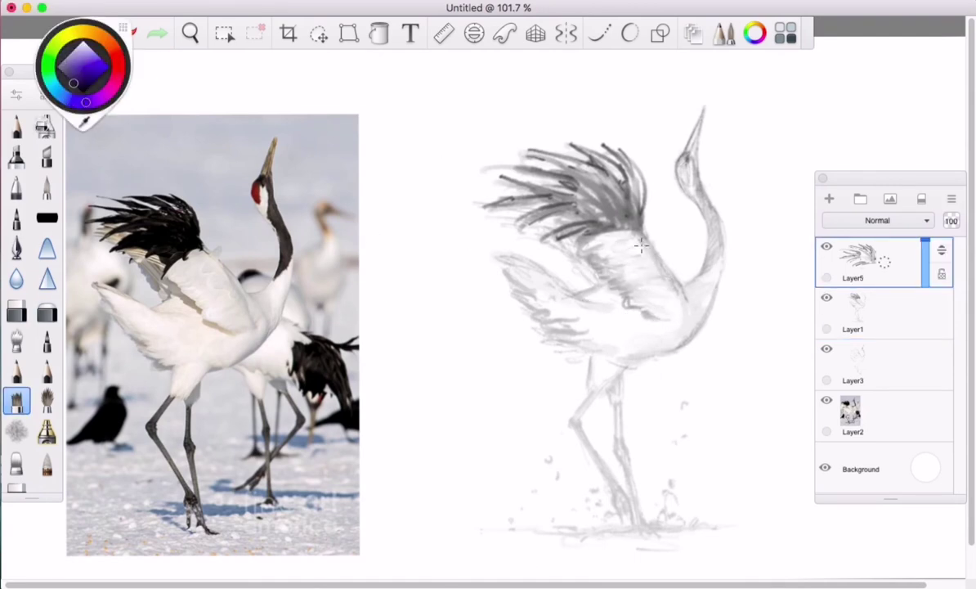
Fill in and darken the raised wing's feathers on Layer5 with dark grey strokes.
key(ctrl+z)
drag(592, 211, 536, 239)
mouse_move(632, 190)
mouse_down()
mouse_move(620, 219)
mouse_move(545, 180)
mouse_move(577, 200)
mouse_move(565, 227)
mouse_up()
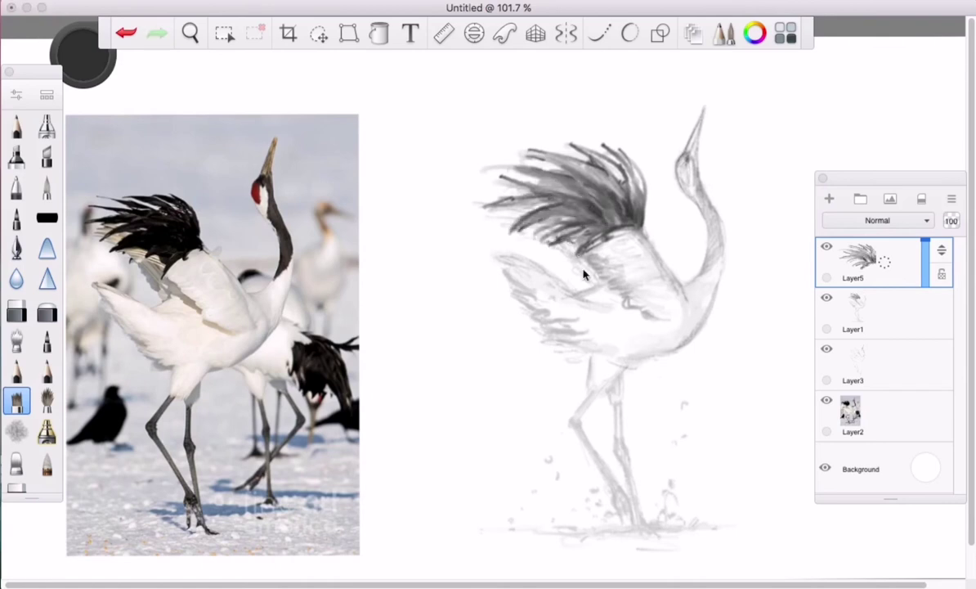
key(ctrl+z)
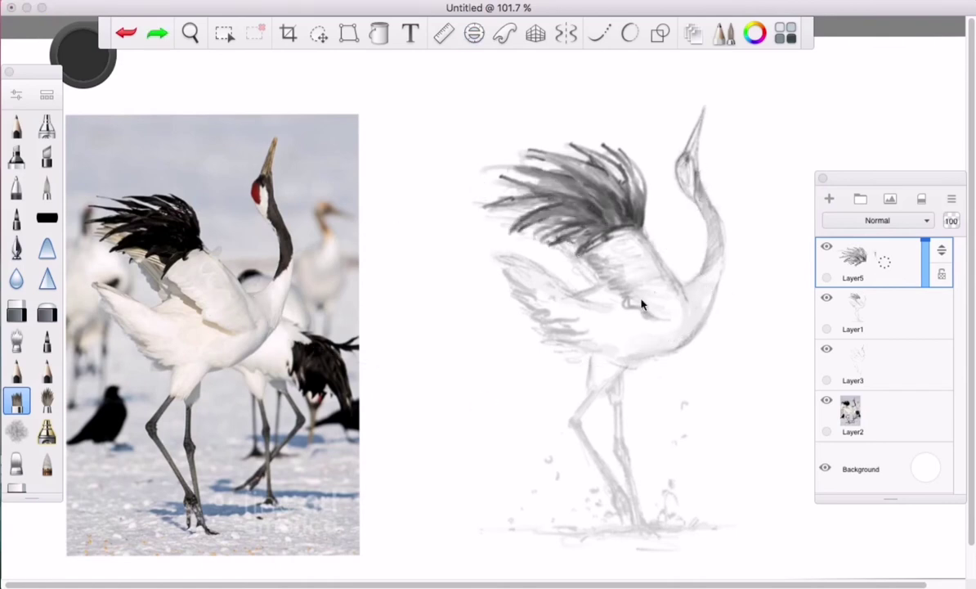
Darken the crane's face, crown and neck on Layer5 with dark grey strokes.
drag(680, 172, 690, 149)
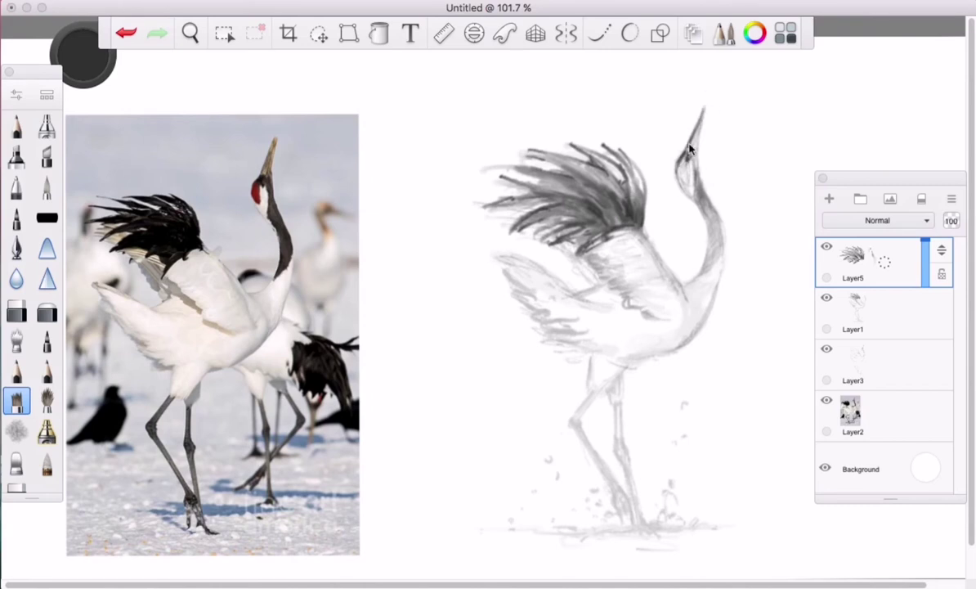
key(ctrl+z)
key(ctrl+shift+z)
Try bluish-grey strokes beneath the wing on a new layer between Layer1 and Layer3.
key(ctrl+shift+n)
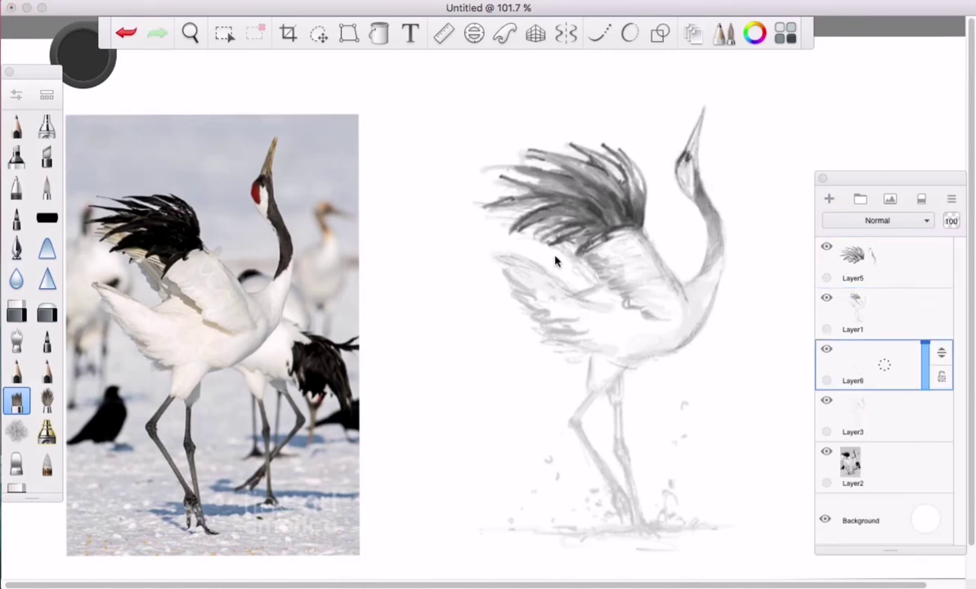
key(ctrl+z)
key(c)
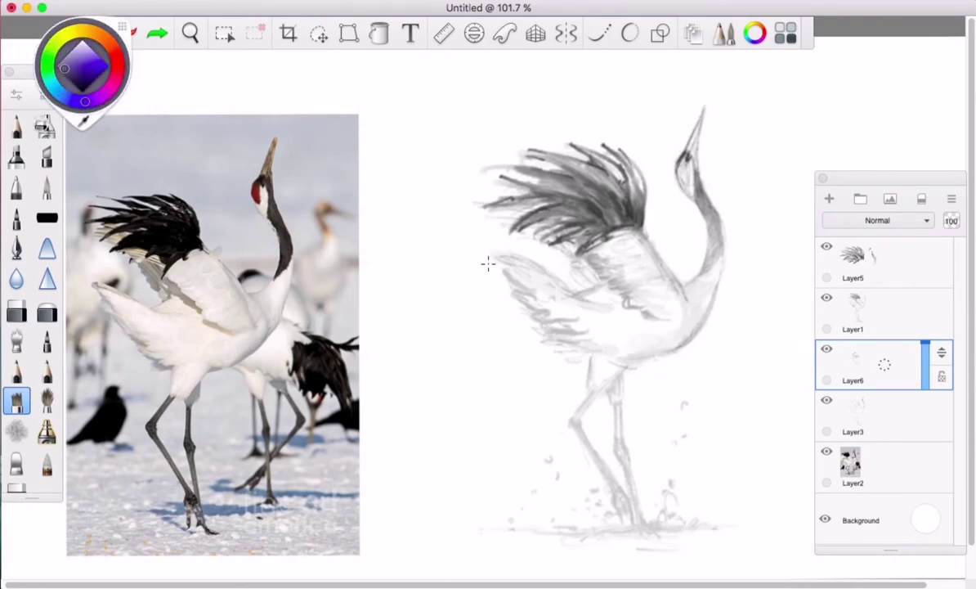
drag(536, 237, 593, 284)
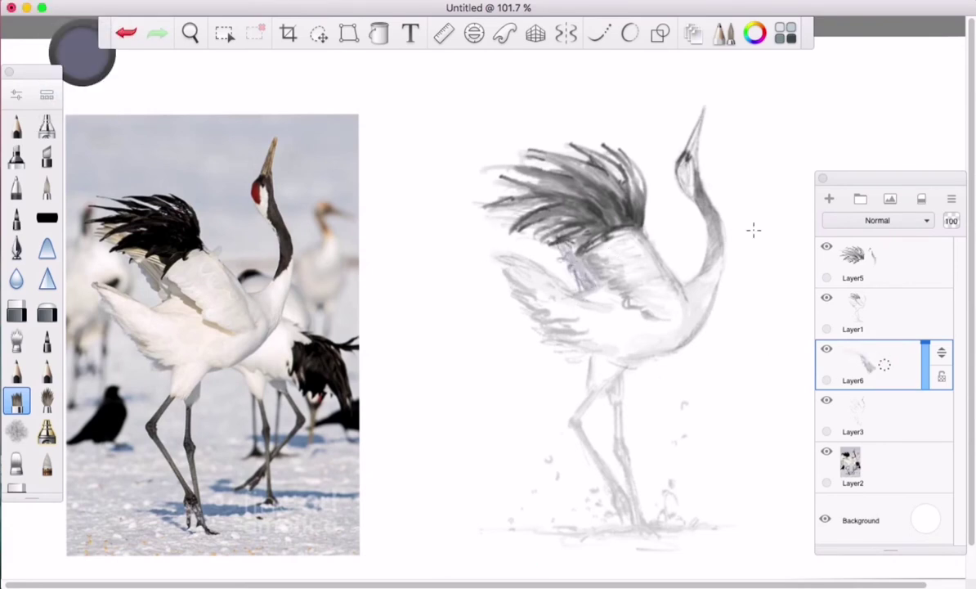
Replace the bluish-grey layer with a fresh one and paint neutral grey feathers beneath the wing and along the tail's upper edge.
drag(827, 339, 886, 358)
key(c)
mouse_move(535, 231)
mouse_down()
mouse_move(548, 260)
mouse_move(575, 272)
mouse_move(514, 196)
mouse_move(490, 239)
mouse_move(503, 253)
mouse_up()
key(super+z)
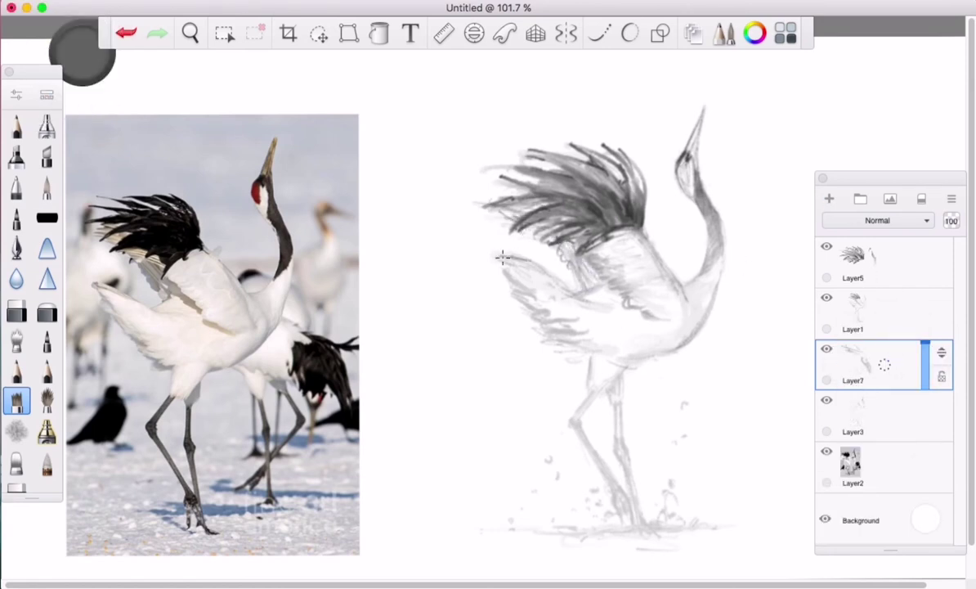
Paint grey feather strokes along the tail's lower edge and define the underside around the thighs.
key(super+z)
drag(534, 316, 554, 319)
key(super+z)
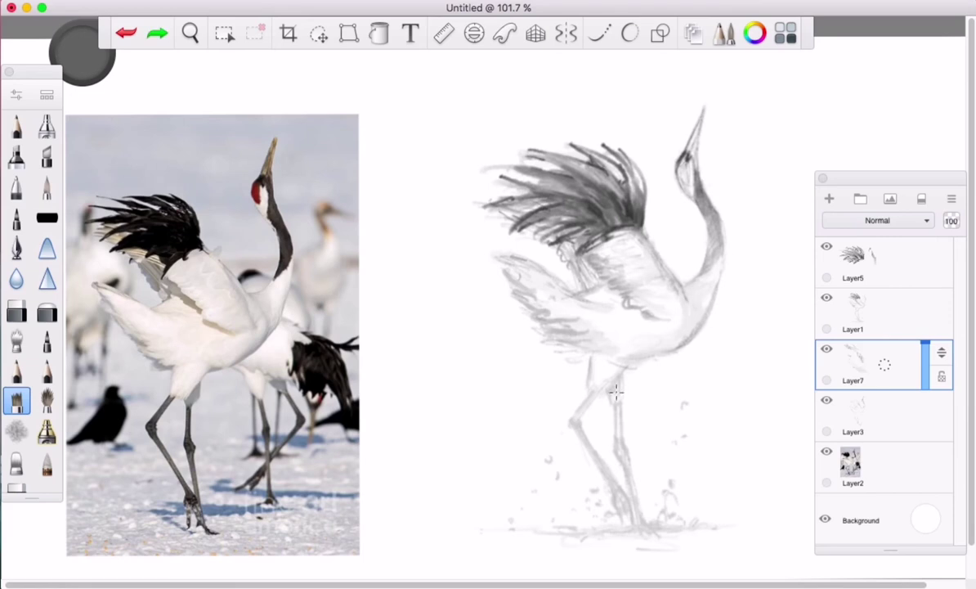
key(super+z)
scroll(520, 304, right, 2)
key(super+z)
mouse_move(564, 344)
mouse_down()
mouse_move(540, 324)
mouse_move(586, 354)
mouse_up()
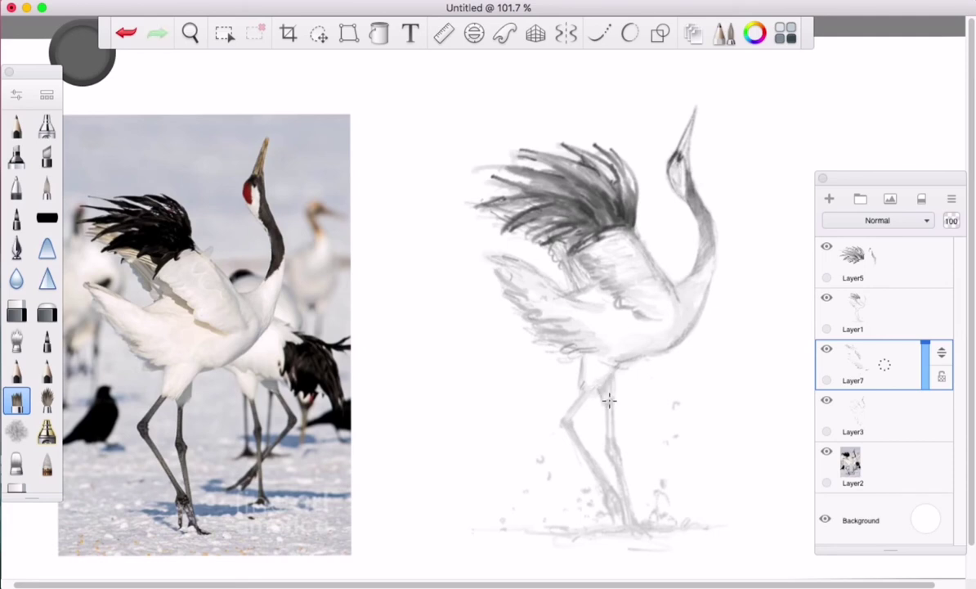
Select the pointed drawing tool, add a new layer above all the others and set a near-black colour.
click(17, 187)
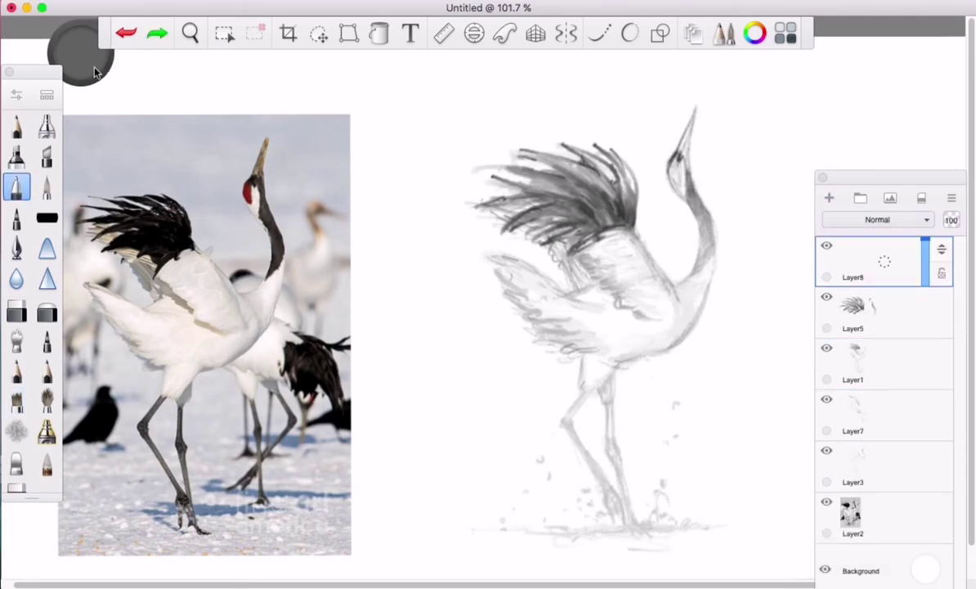
click(81, 53)
key(super+z)
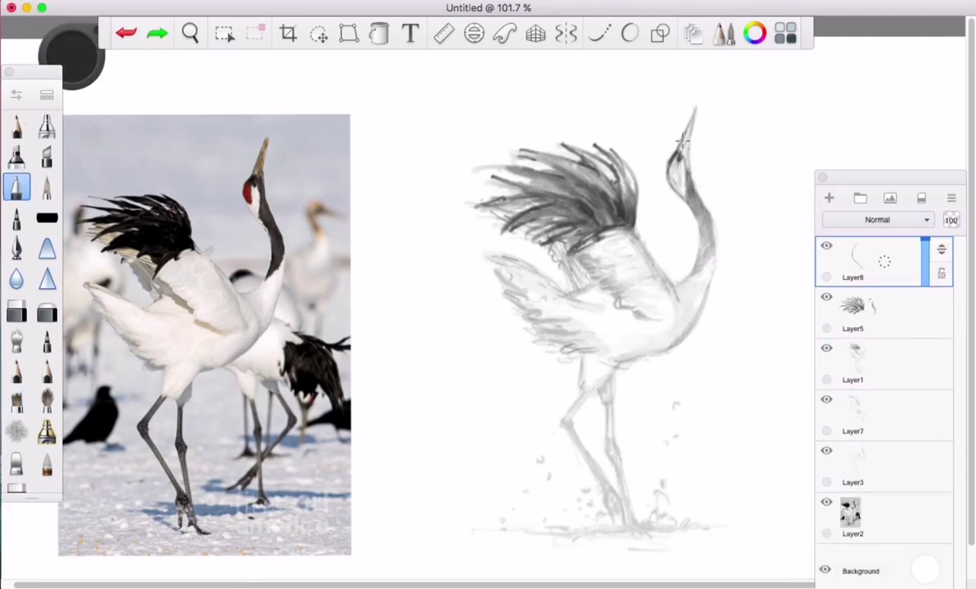
Outline the beak, head and neck with thin dark lines on Layer8.
drag(694, 107, 677, 154)
key(super+z)
drag(693, 104, 700, 239)
key(super+z)
drag(691, 178, 699, 207)
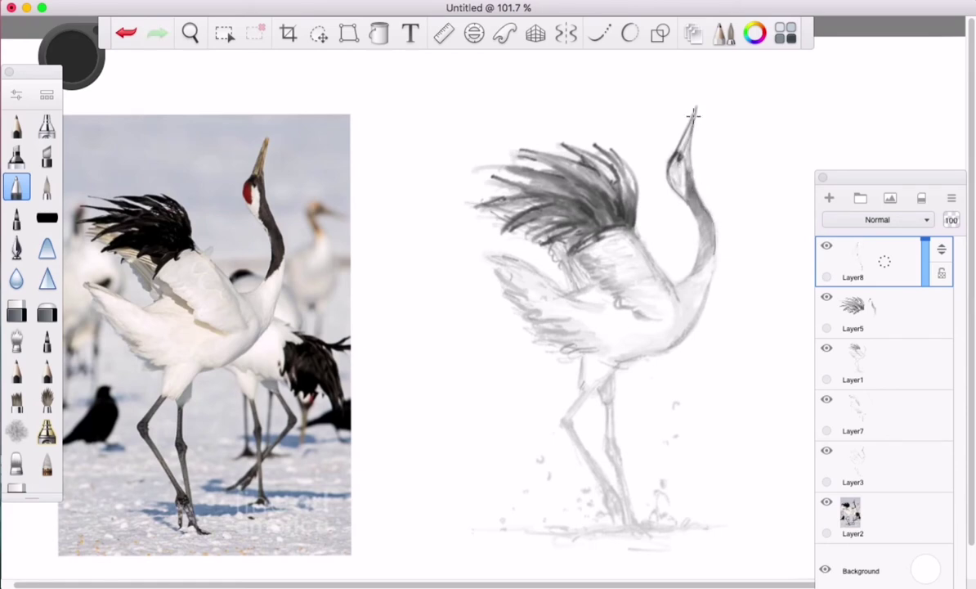
key(super+z)
key(super+shift+z)
key(super+z)
Draw fine dark feather tips along the outer edge of the raised wing.
mouse_move(474, 169)
mouse_down()
mouse_move(526, 170)
mouse_move(471, 172)
mouse_move(523, 143)
mouse_up()
mouse_move(468, 204)
mouse_down()
mouse_move(556, 209)
mouse_move(496, 213)
mouse_up()
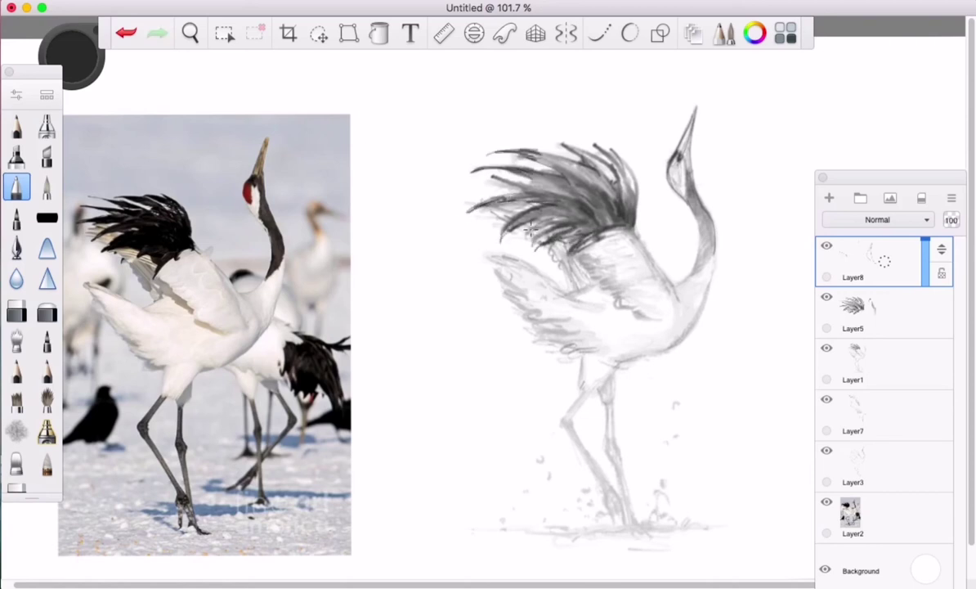
key(super+z)
drag(517, 161, 567, 132)
key(super+z)
key(super+z)
Outline the wing's upper feathers and add fine feather lines to the inner wing.
mouse_move(501, 148)
mouse_down()
mouse_move(545, 135)
mouse_move(553, 145)
mouse_up()
mouse_move(548, 245)
mouse_down()
mouse_move(587, 265)
mouse_move(513, 272)
mouse_move(456, 239)
mouse_up()
key(super+z)
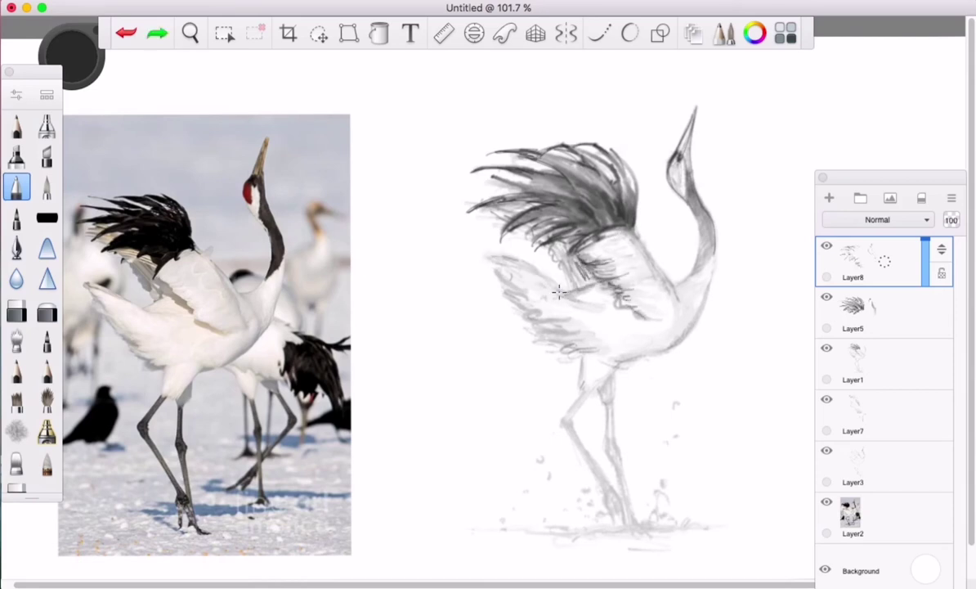
Outline the tail's tip and upper edge with thin dark lines.
key(super+z)
mouse_move(533, 278)
mouse_down()
mouse_move(584, 306)
mouse_move(505, 273)
mouse_up()
key(super+z)
mouse_move(458, 239)
mouse_down()
mouse_move(524, 275)
mouse_move(494, 253)
mouse_up()
key(super+z)
key(super+z)
Draw fine dark feather lines along the tail's lower edge and underside.
mouse_move(538, 279)
mouse_down()
mouse_move(469, 250)
mouse_move(500, 261)
mouse_move(494, 275)
mouse_move(551, 330)
mouse_move(533, 314)
mouse_move(539, 366)
mouse_up()
key(super+z)
key(super+z)
key(super+z)
key(super+z)
Outline the thigh and the bent leg down to the foot with thin dark lines.
mouse_move(548, 321)
mouse_down()
mouse_move(620, 362)
mouse_move(590, 385)
mouse_move(595, 397)
mouse_move(538, 458)
mouse_up()
key(super+z)
key(super+z)
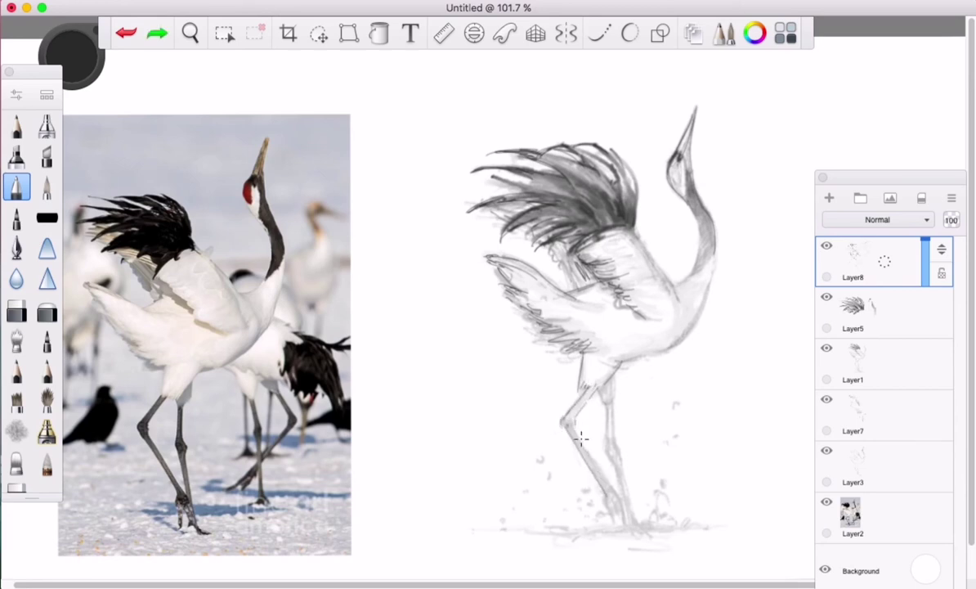
key(super+shift+z)
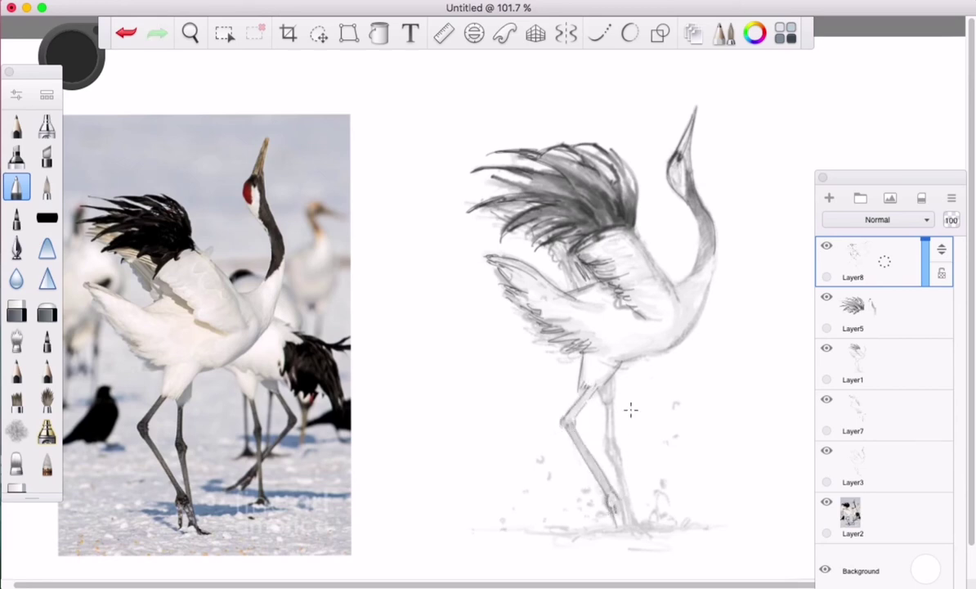
Outline the straighter leg from the thigh down to the ankle.
key(super+z)
drag(570, 360, 569, 376)
key(super+z)
key(super+shift+z)
drag(612, 455, 636, 527)
key(super+z)
key(super+shift+z)
key(super+z)
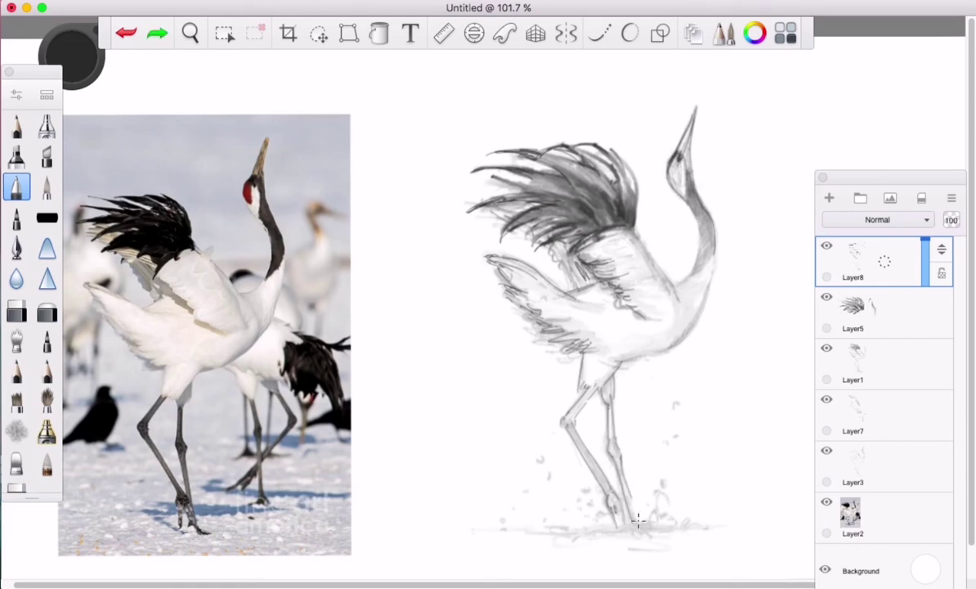
Draw dark lines for the feet and the water line beneath the crane.
key(super+shift+z)
key(super+shift+z)
key(super+z)
key(super+shift+z)
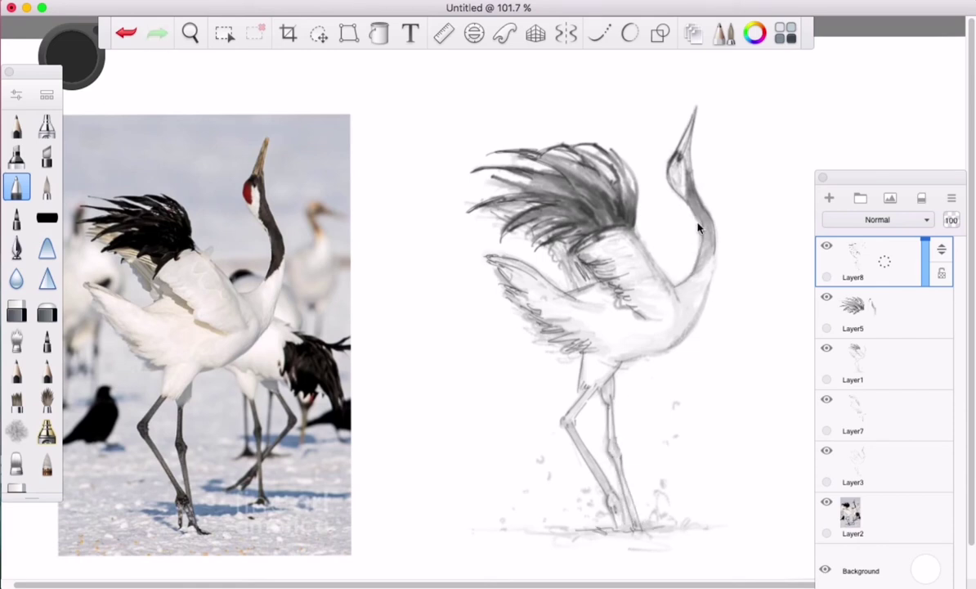
Strengthen the outlines of the neck and the wing's front edge with thin dark lines.
key(super+z)
key(super+shift+z)
key(super+z)
key(super+shift+z)
key(super+z)
key(super+z)
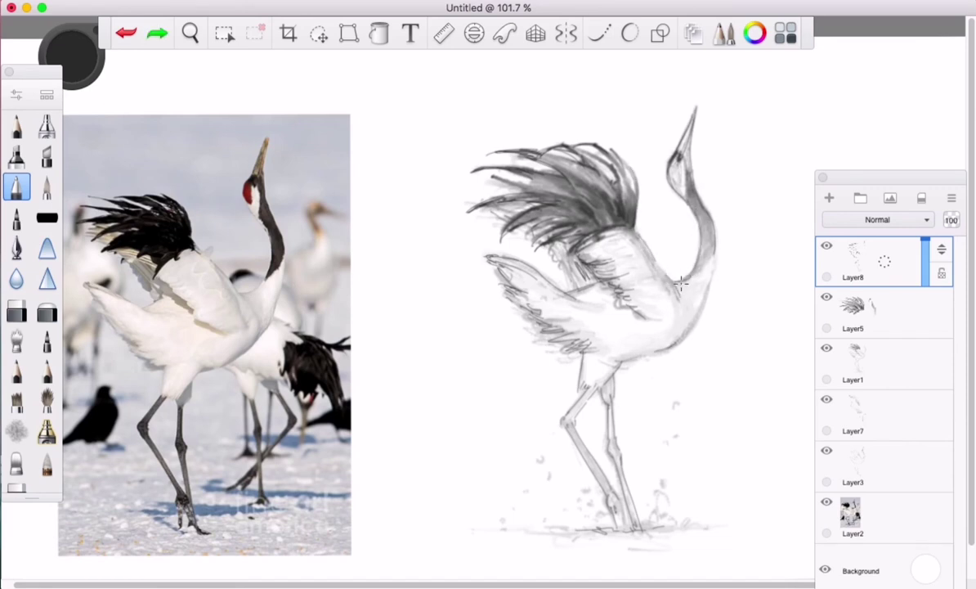
key(super+shift+z)
Switch back to the bristle brush and darken the patch on the crane's head.
key(b)
key(super+z)
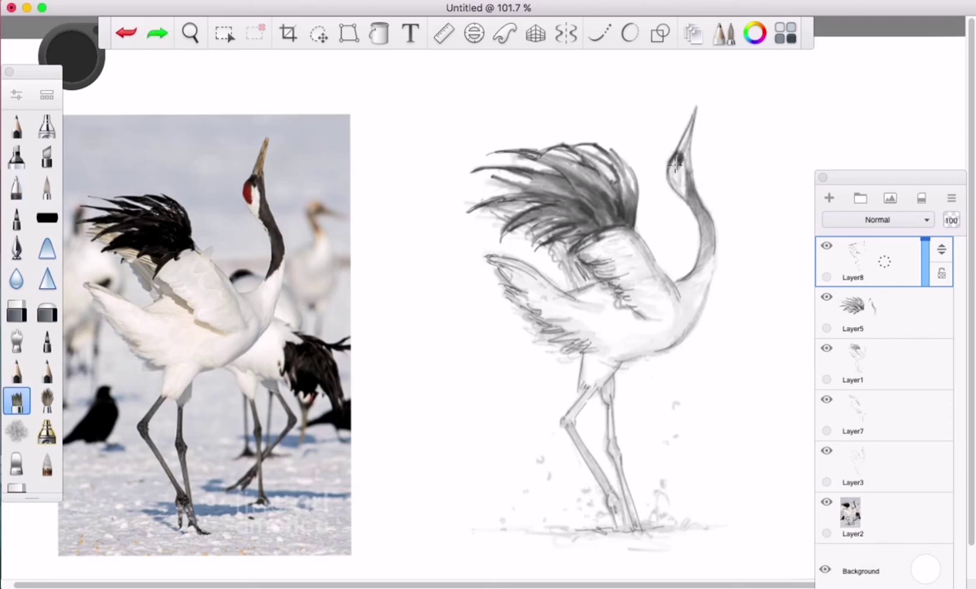
key(super+shift+z)
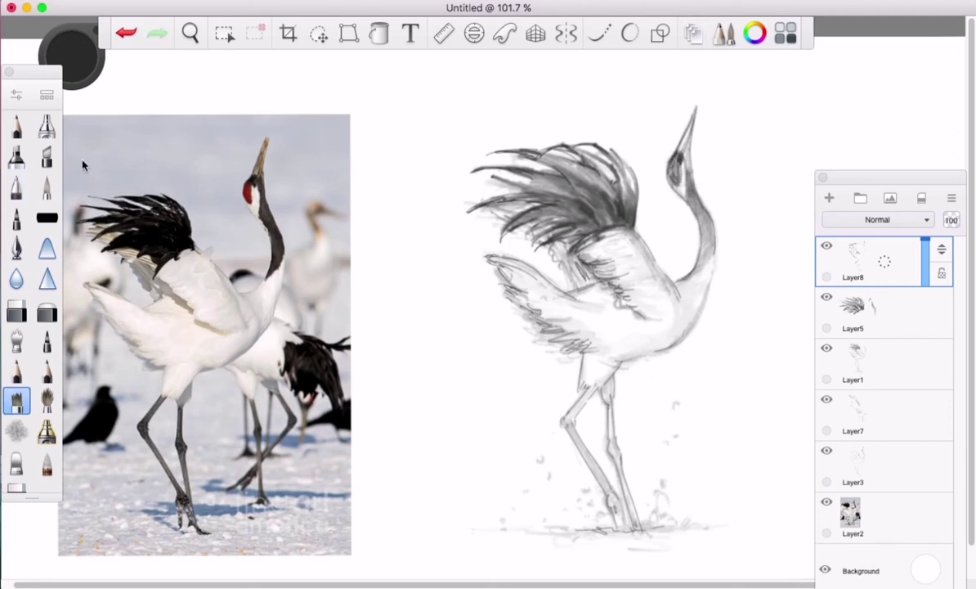
Pick a medium grey and shade the folded part of the crane's wing on Layer5.
drag(72, 55, 75, 67)
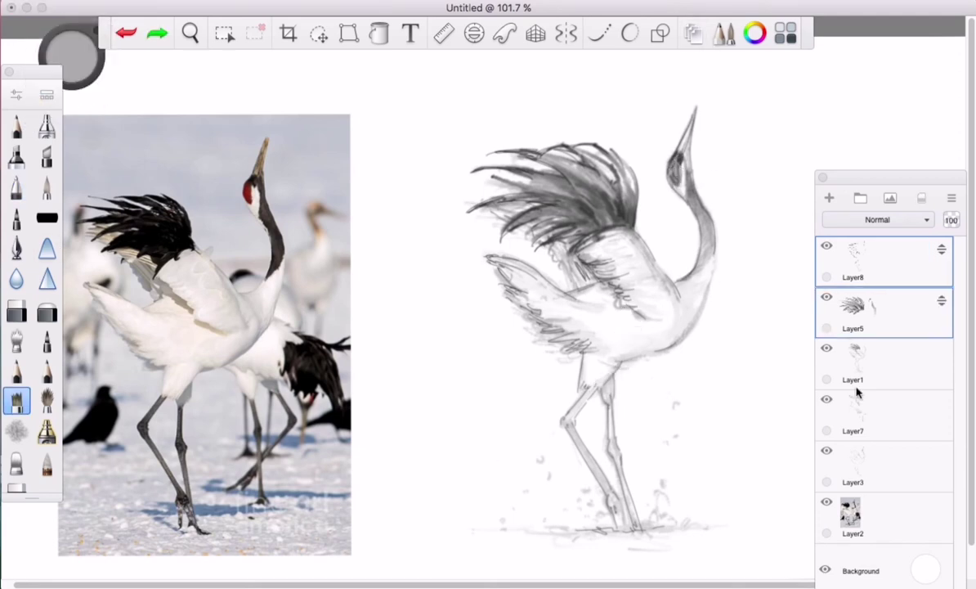
click(872, 309)
mouse_move(576, 347)
mouse_down()
mouse_move(521, 299)
mouse_move(598, 285)
mouse_move(629, 307)
mouse_move(615, 247)
mouse_move(574, 264)
mouse_move(575, 294)
mouse_up()
click(871, 260)
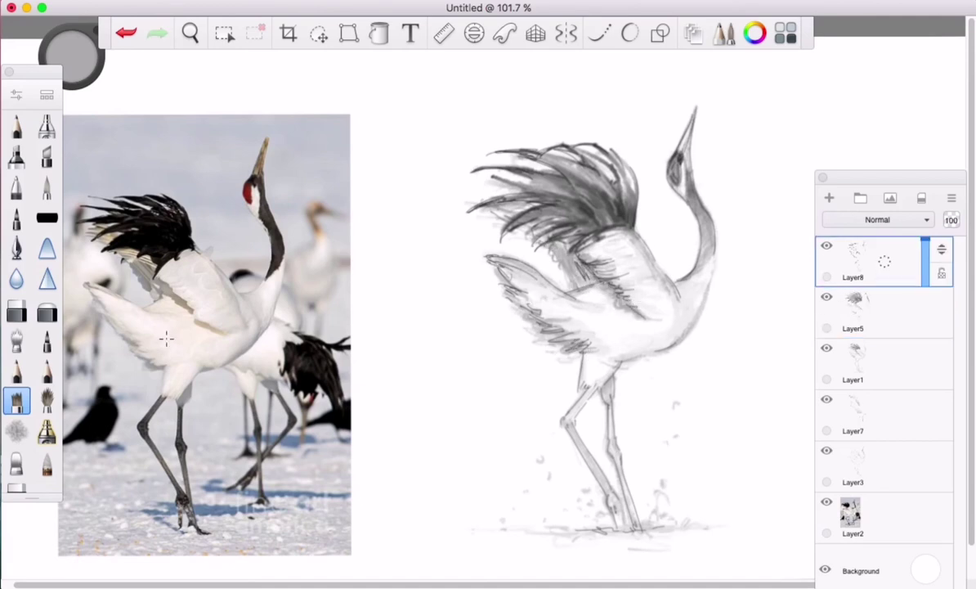
Erase some of the heavier lines on the folded wing, and return to the bristle brush on Layer5.
key(e)
drag(536, 244, 578, 266)
click(872, 309)
key(b)
key(ctrl+z)
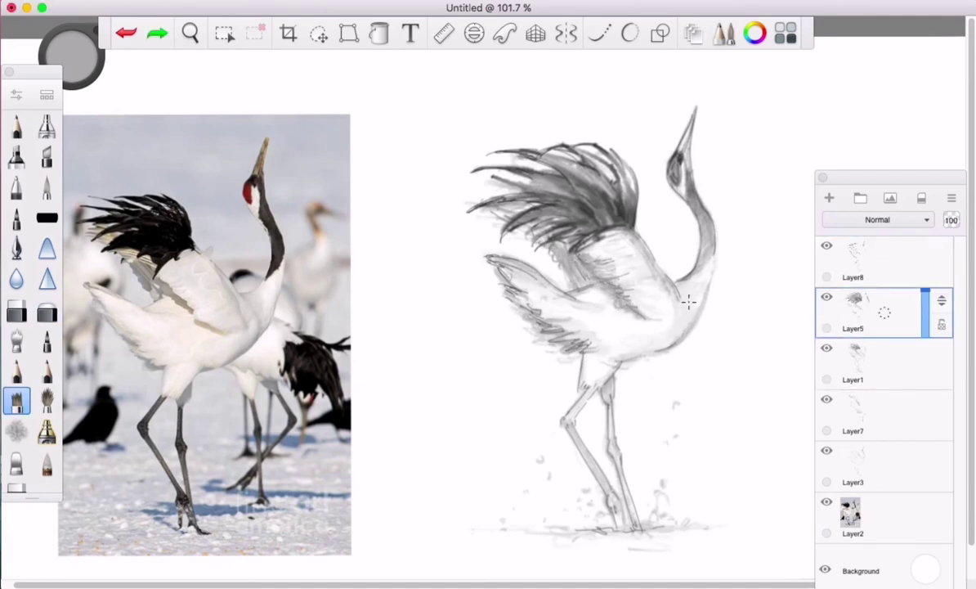
Shade the crane's breast, belly and thigh with soft light grey strokes on Layer5.
drag(701, 287, 623, 327)
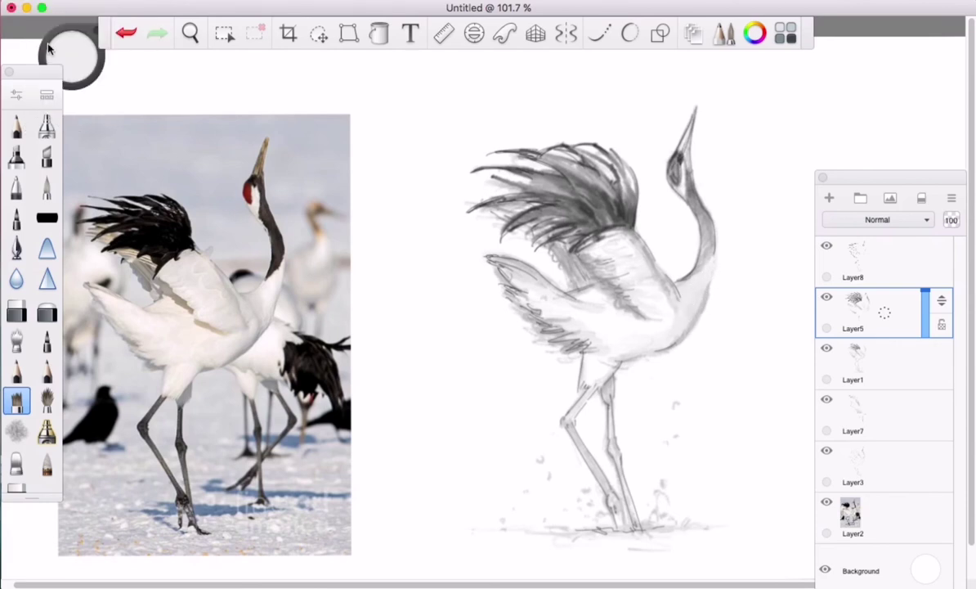
mouse_move(555, 311)
mouse_down()
mouse_move(573, 324)
mouse_move(602, 315)
mouse_move(685, 338)
mouse_up()
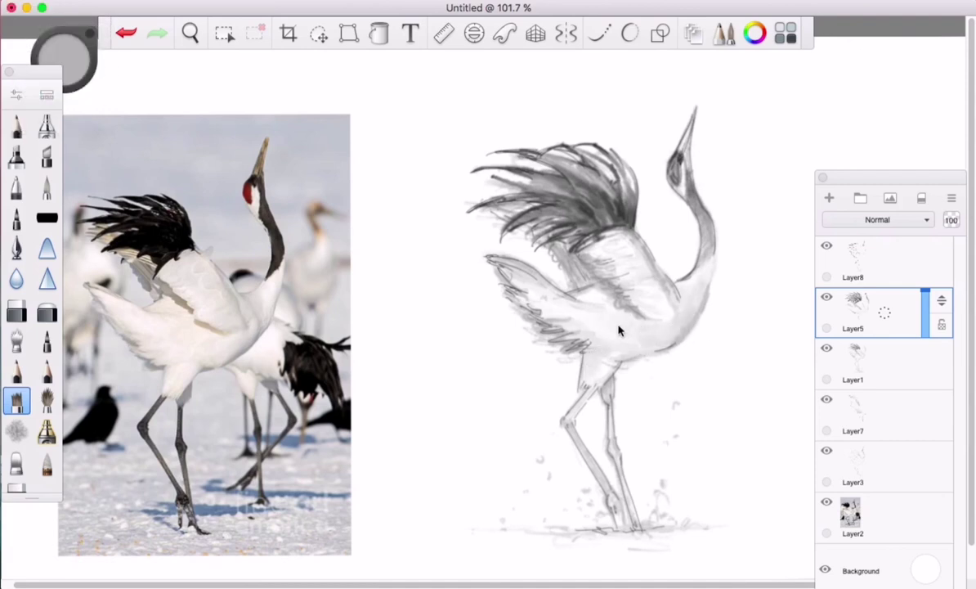
key(super+z)
mouse_move(524, 294)
mouse_down()
mouse_move(654, 289)
mouse_move(650, 259)
mouse_up()
key(super+z)
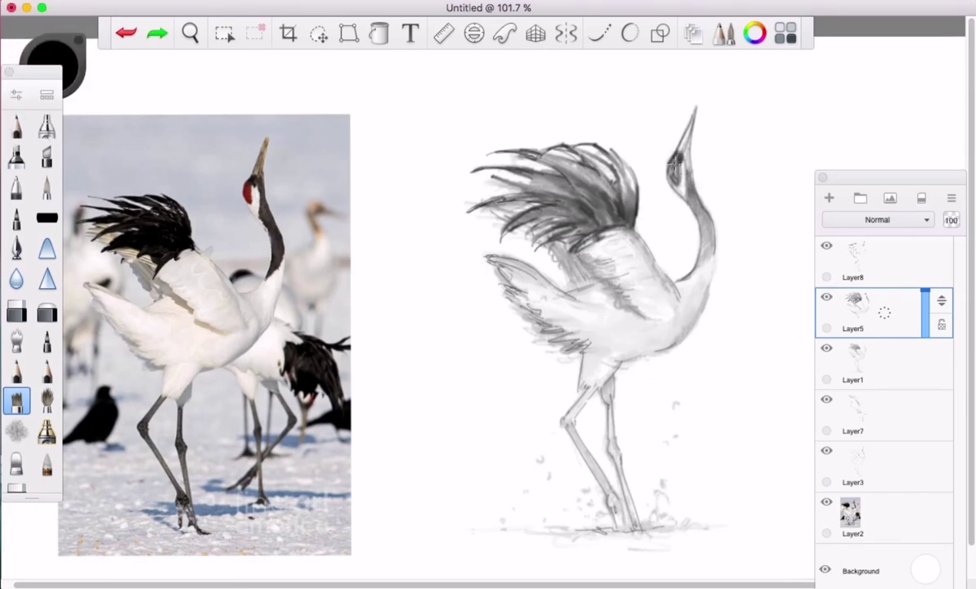
Darken the raised wing's front feathers and the head patch with black strokes.
drag(623, 149, 637, 172)
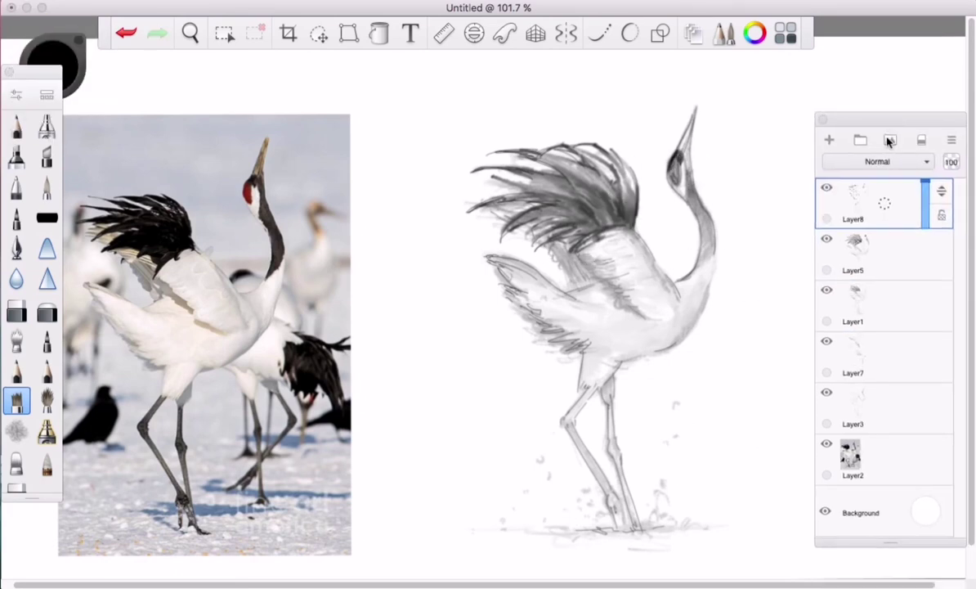
key(super+z)
Add light grey splash droplets behind the raised wing on Layer8.
mouse_move(452, 180)
mouse_down()
mouse_move(484, 143)
mouse_move(429, 198)
mouse_move(527, 139)
mouse_move(443, 151)
mouse_move(425, 197)
mouse_up()
key(super+z)
Switch to a fine-tipped brush in black and draw loose feather lines along the raised wing's front edge.
click(17, 186)
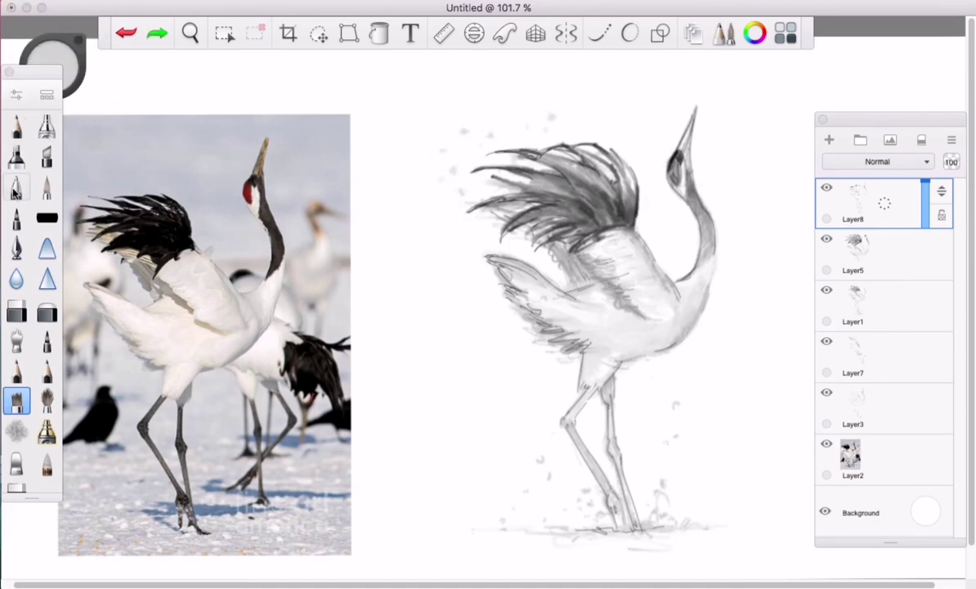
drag(58, 61, 66, 86)
drag(593, 201, 667, 285)
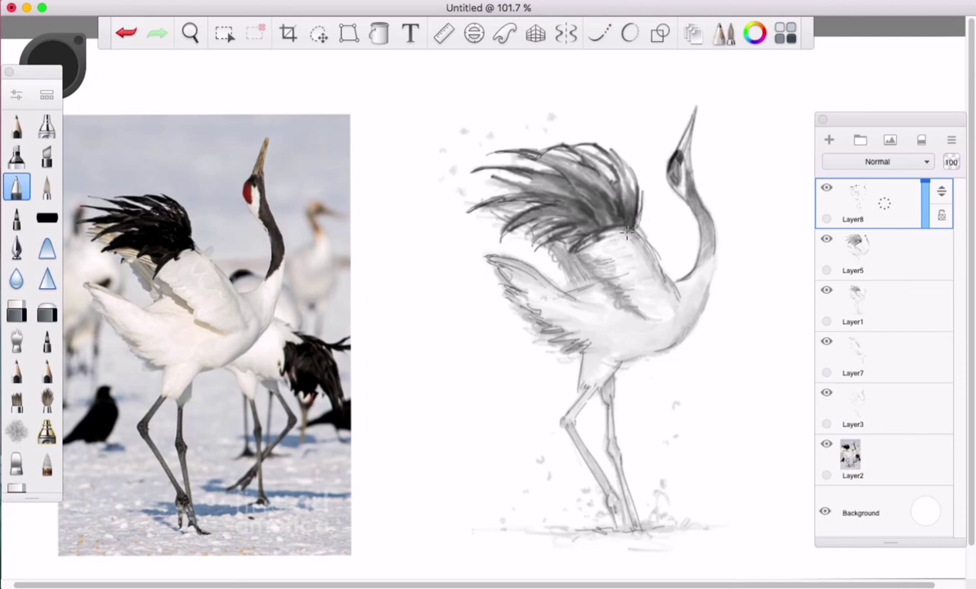
key(super+z)
drag(629, 233, 633, 215)
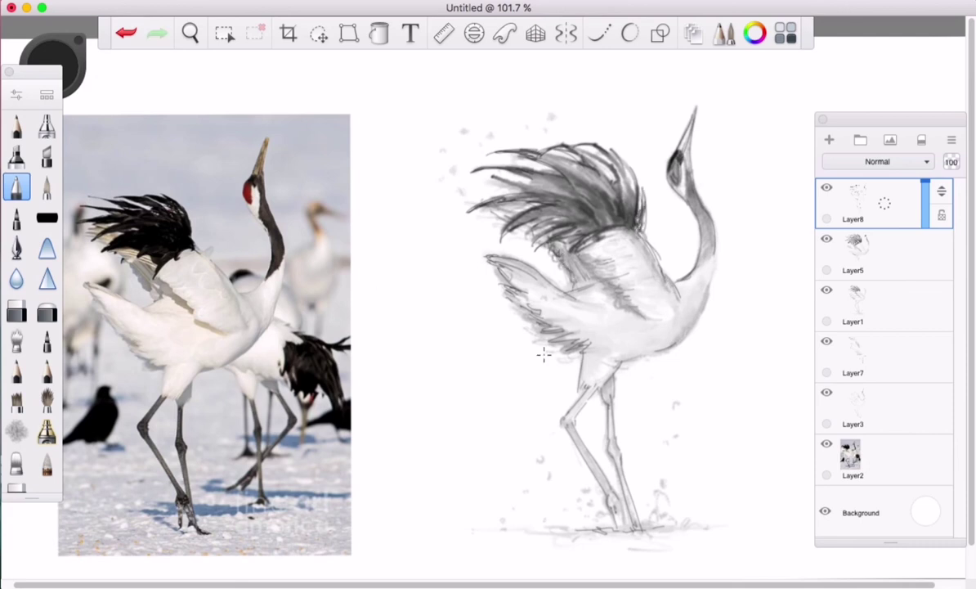
Strengthen the outline of the beak with dark lines on Layer8.
click(53, 63)
key(super+z)
drag(694, 111, 681, 147)
key(super+z)
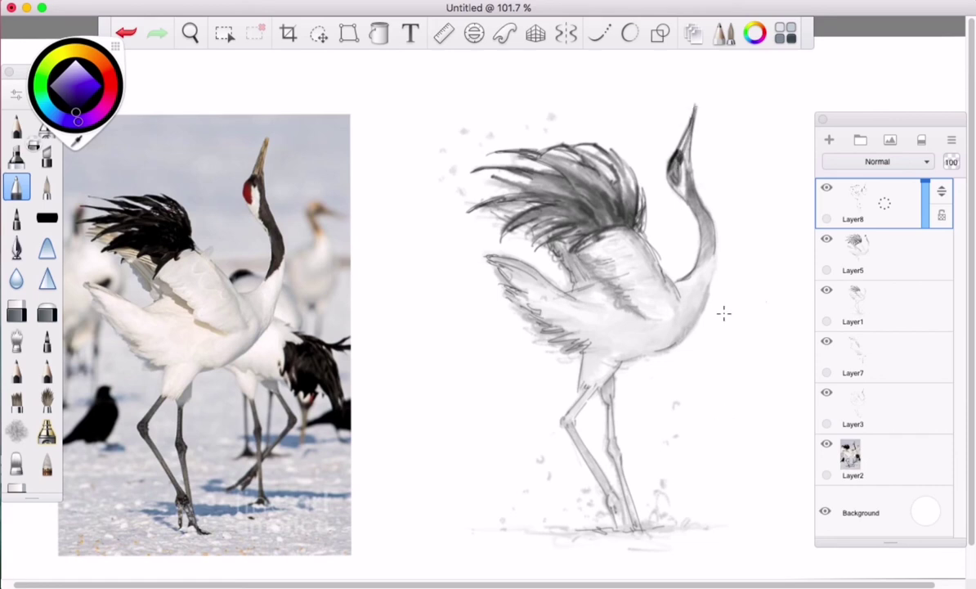
Erase stray marks beside the belly on Layer8, and touch up the thigh shading with the bristle brush on Layer5.
key(e)
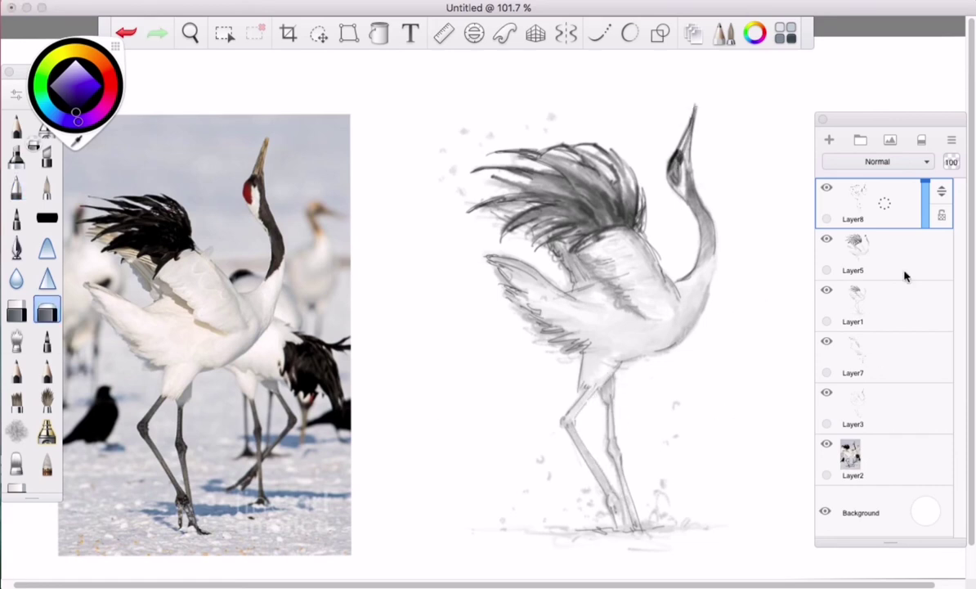
key(e)
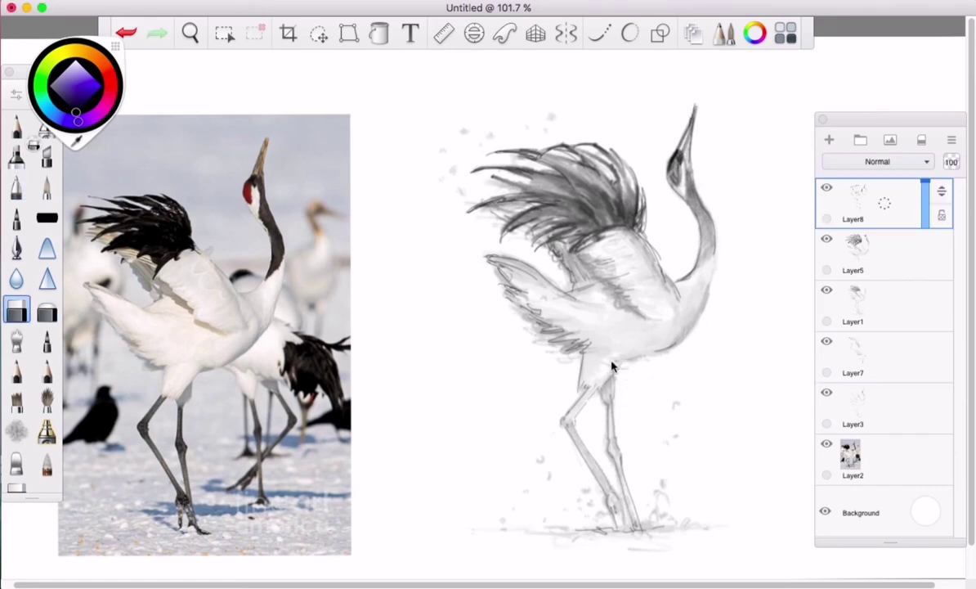
key(super+z)
key(super+z)
click(16, 401)
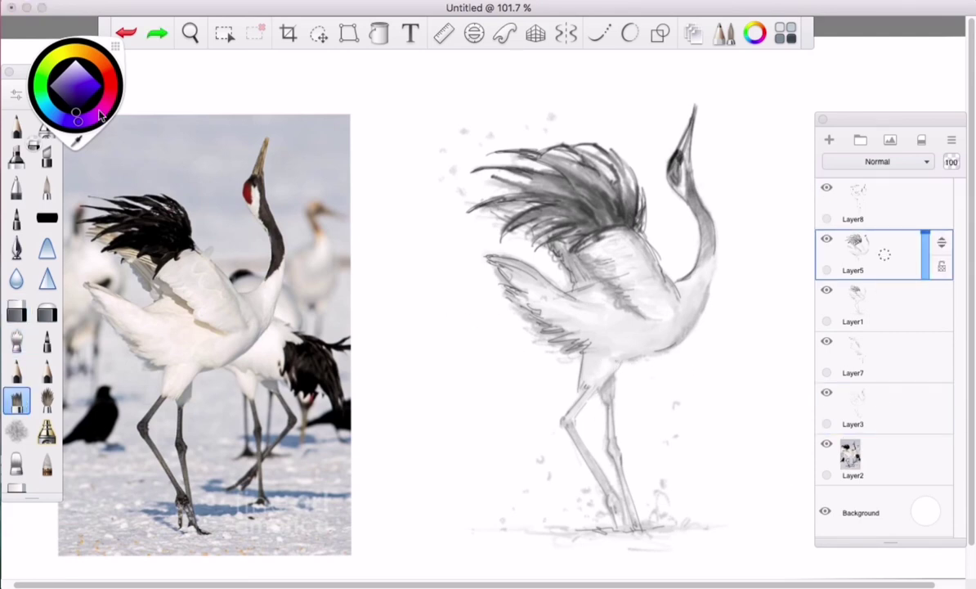
key(super+shift+z)
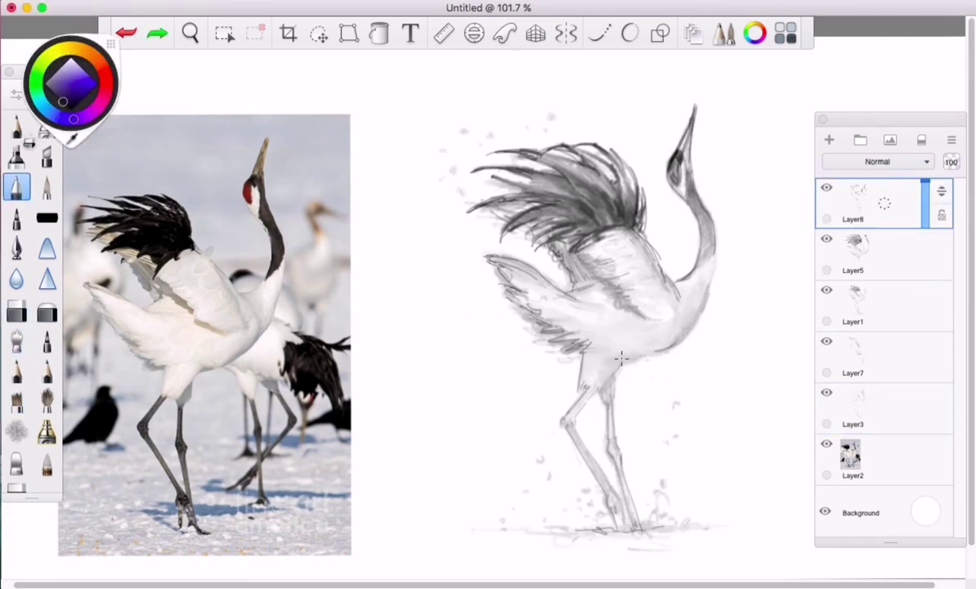
Retouch the line under the belly and clean the outer edge of the breast with the soft eraser on Layer8.
key(super+shift+z)
key(super+z)
key(super+shift+z)
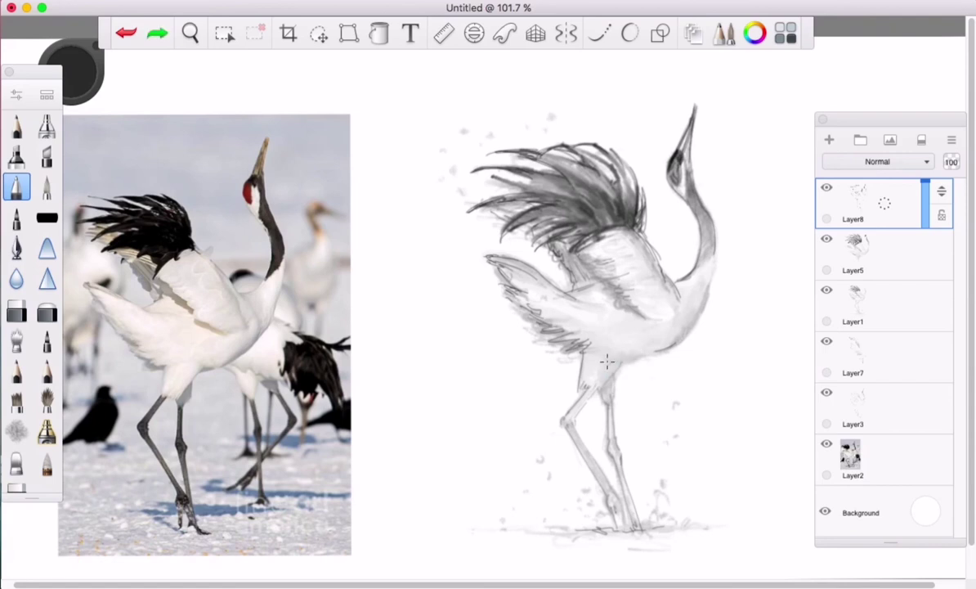
key(super+shift+z)
key(super+z)
key(e)
key(super+shift+z)
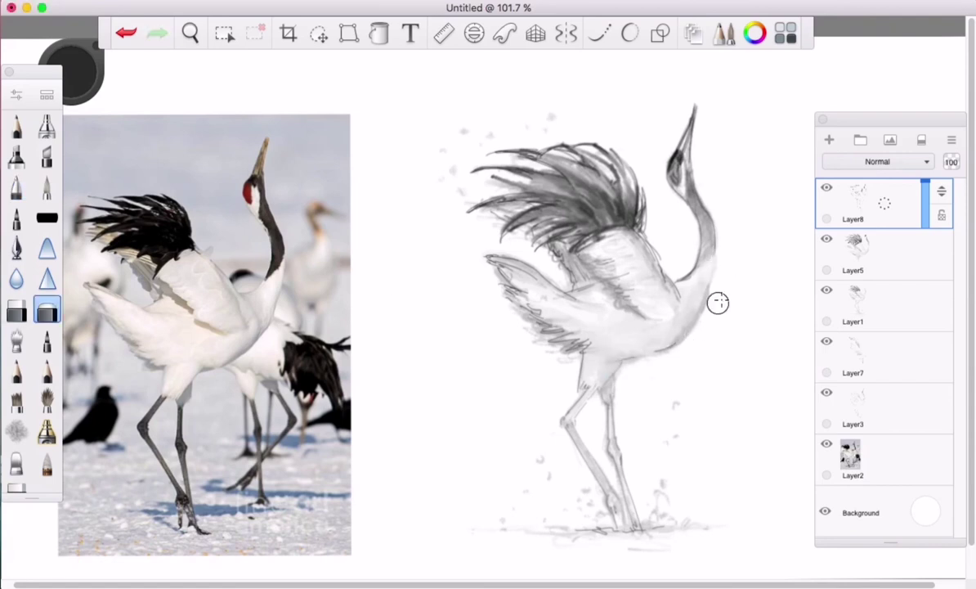
key(super+z)
key(super+z)
key(super+z)
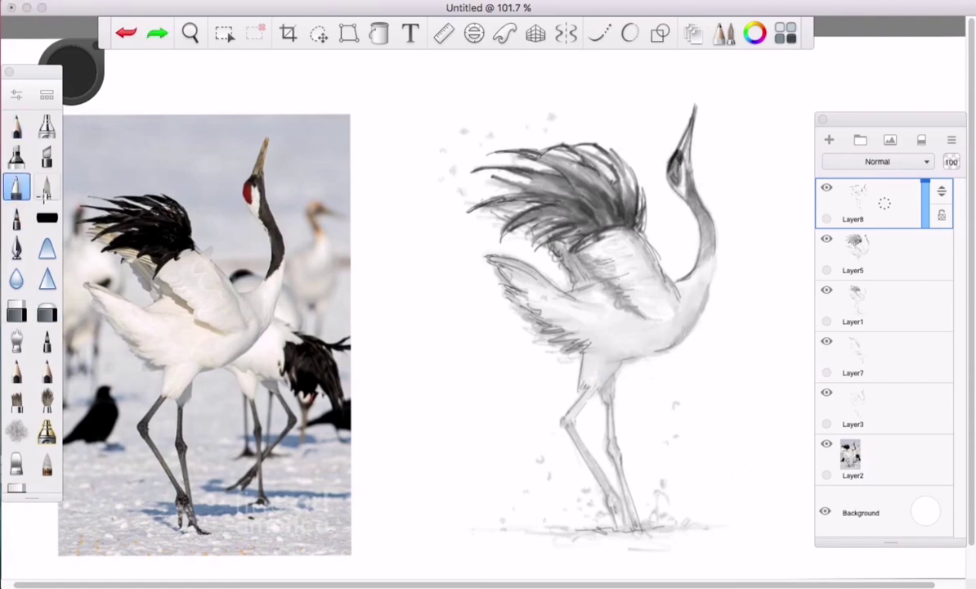
Sign the drawing beside the legs with the artist's initials and the date 01.10.21.
click(683, 481)
drag(708, 395, 723, 396)
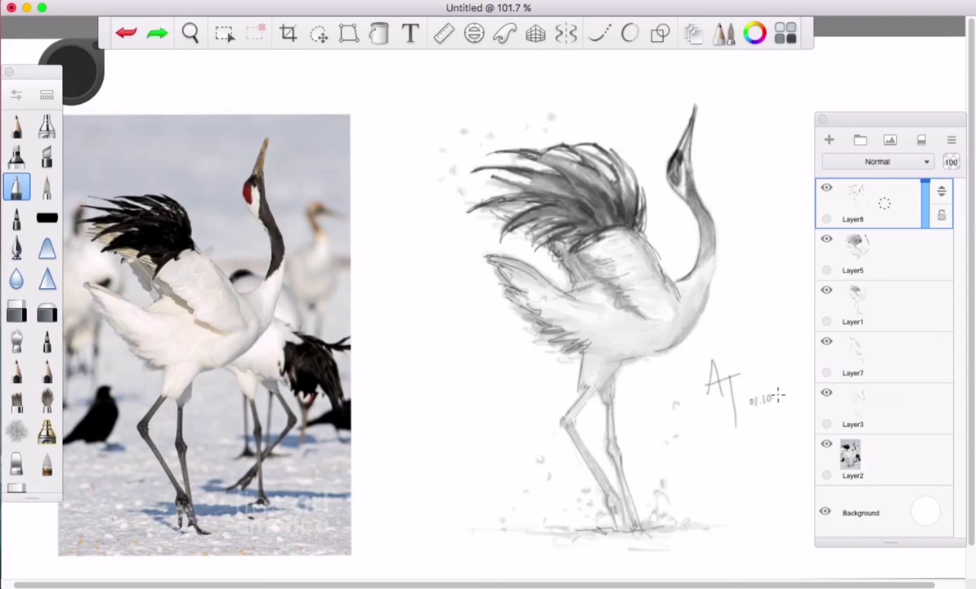
key(super+shift+z)
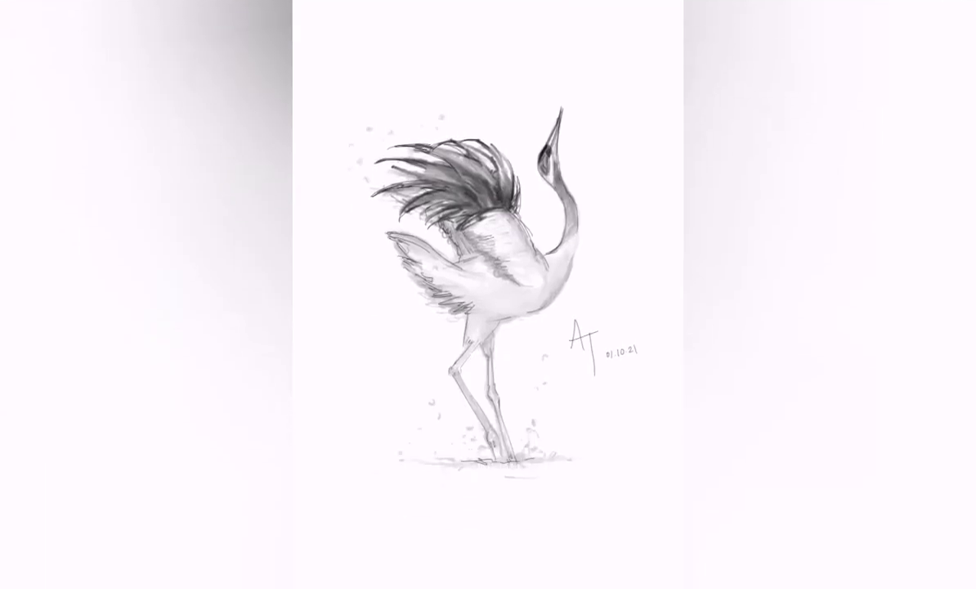